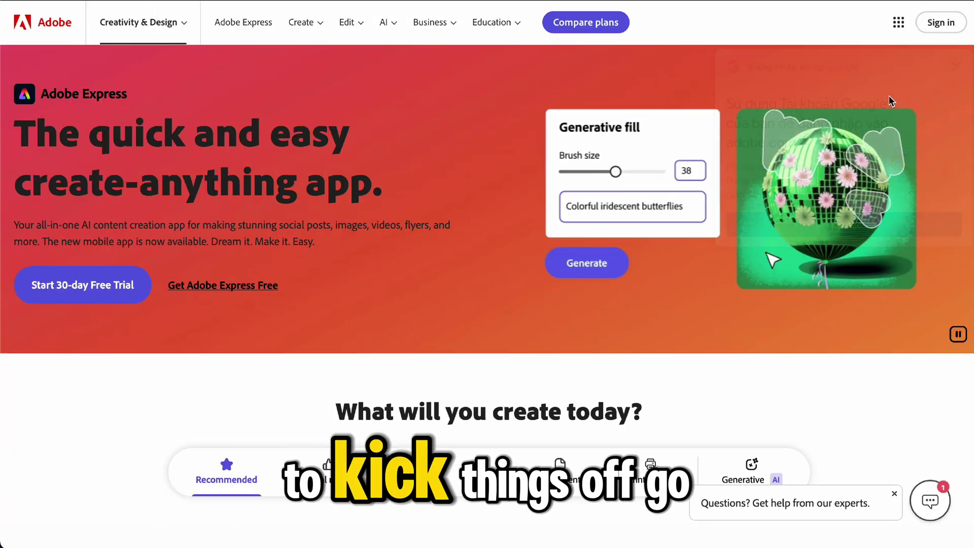
Step: Scroll through the signed-in Adobe Express home page after the Step 1: Animating Audio title card
scroll(687, 208, "down", 9)
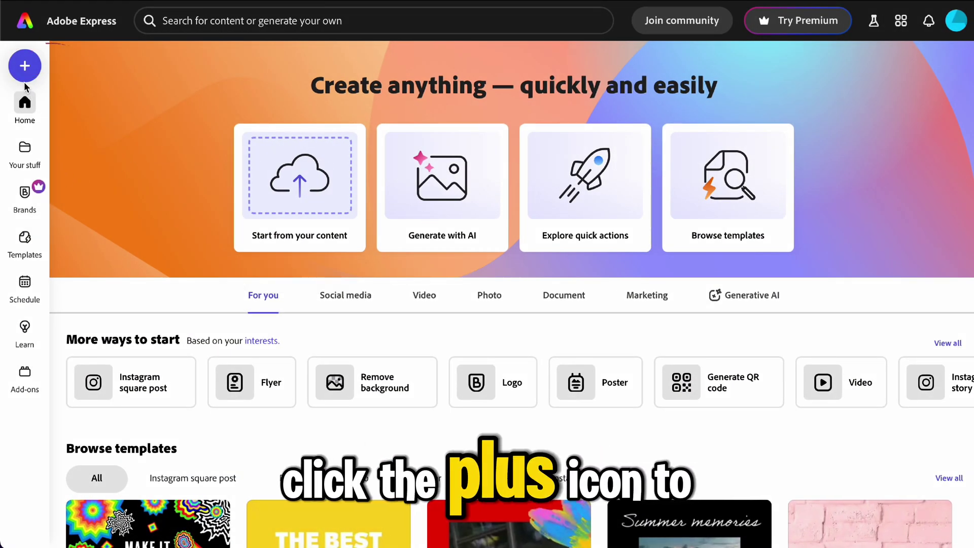
Step: Launch the Animate characters tool from the Quick actions tab of the new-project menu
left_click(25, 82)
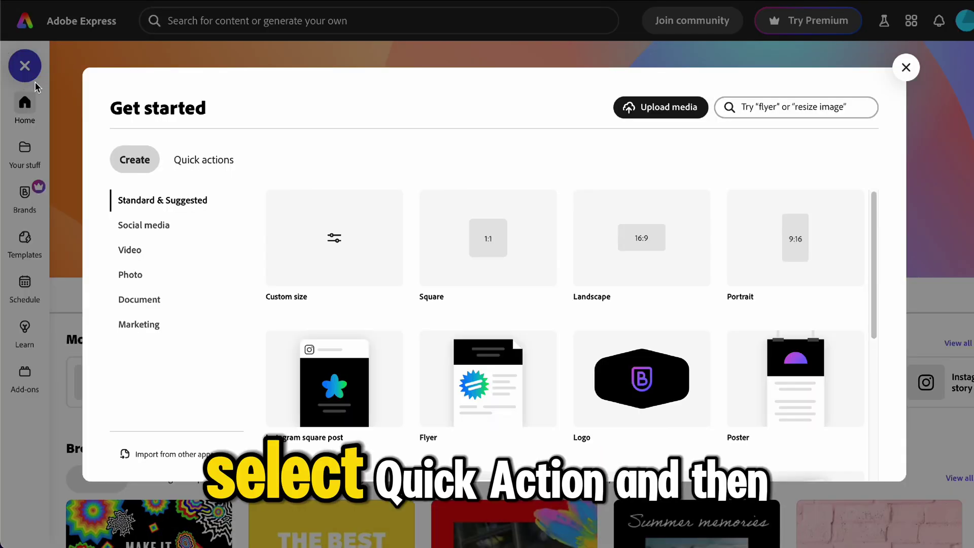
left_click(188, 162)
scroll(441, 320, "down", 5)
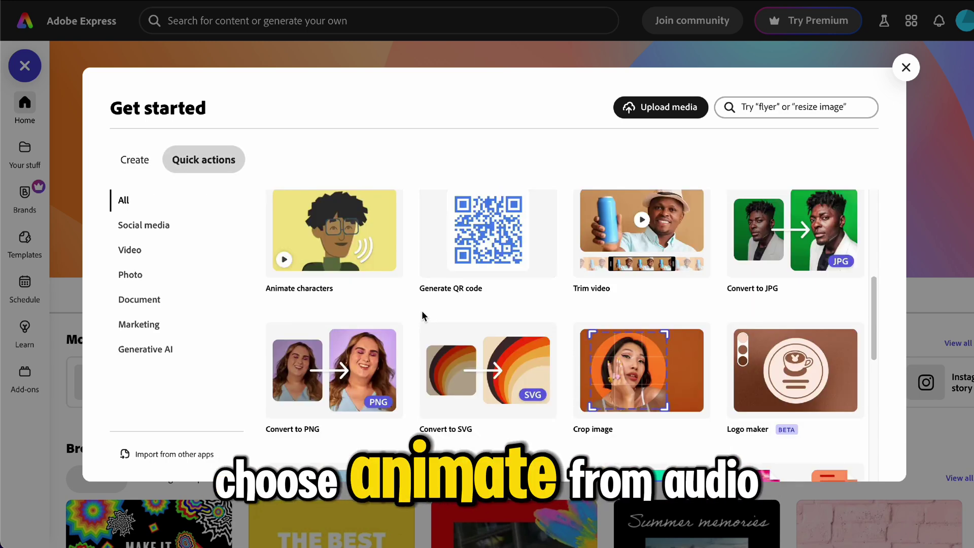
left_click(357, 253)
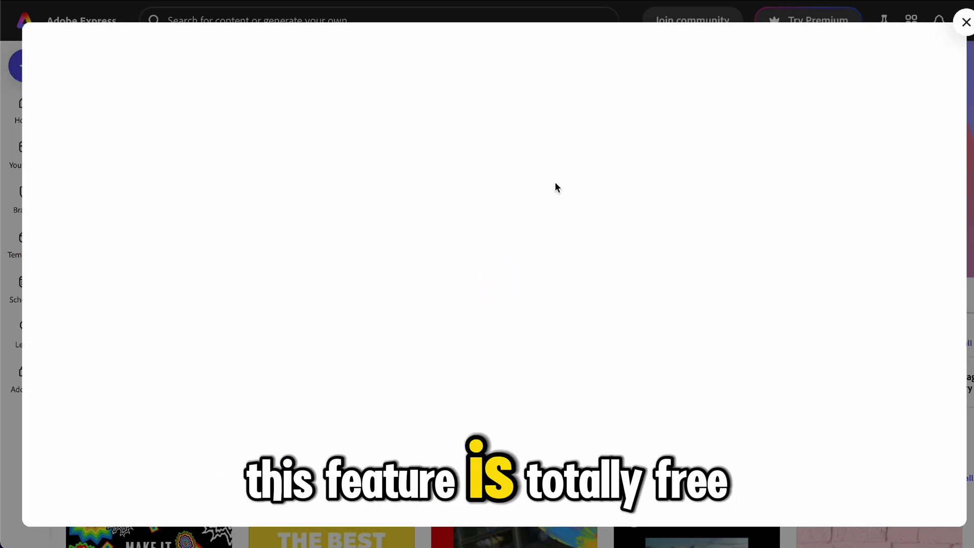
Step: Browse the character Category list and the available backgrounds beside the default pumpkin scene
scroll(723, 407, "down", 4)
scroll(723, 406, "up", 5)
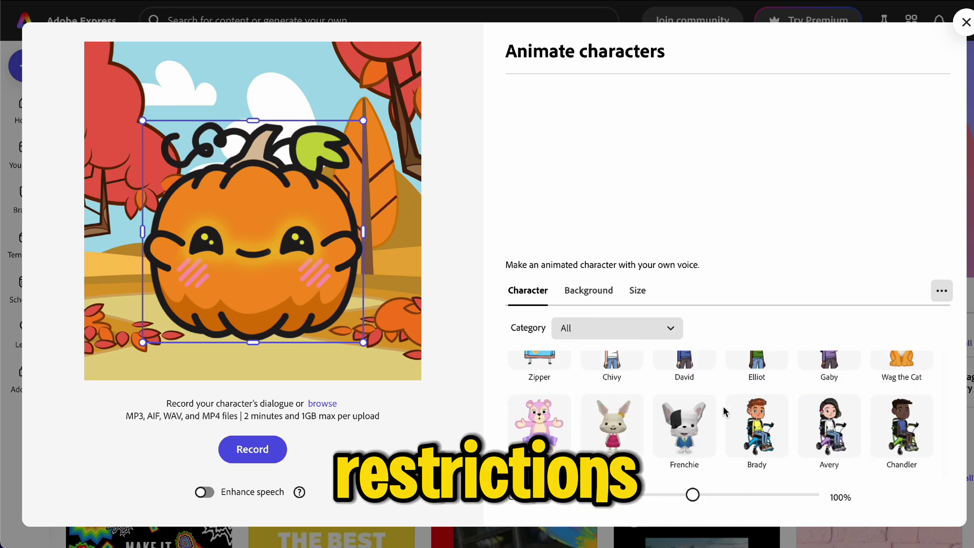
left_click(631, 340)
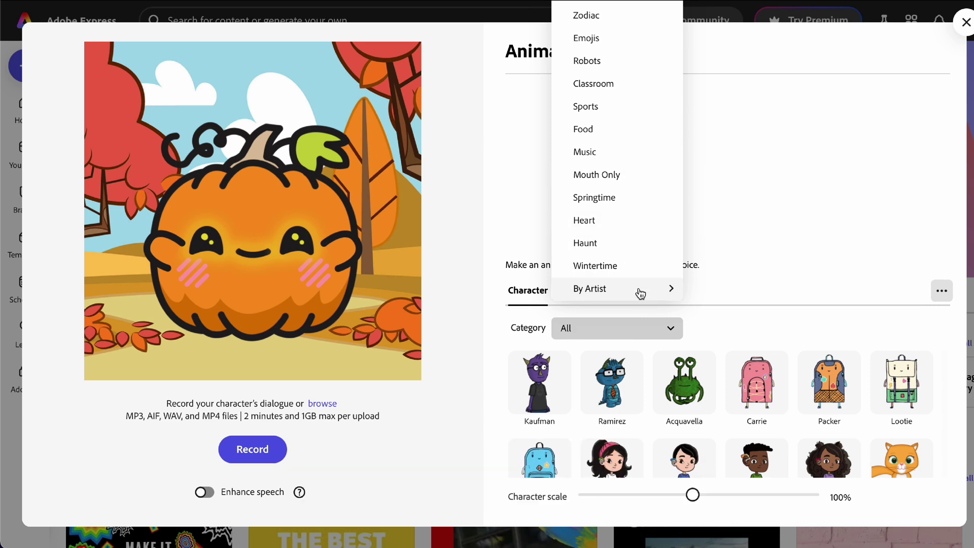
left_click(652, 343)
left_click(589, 293)
scroll(749, 409, "down", 1)
scroll(747, 402, "down", 10)
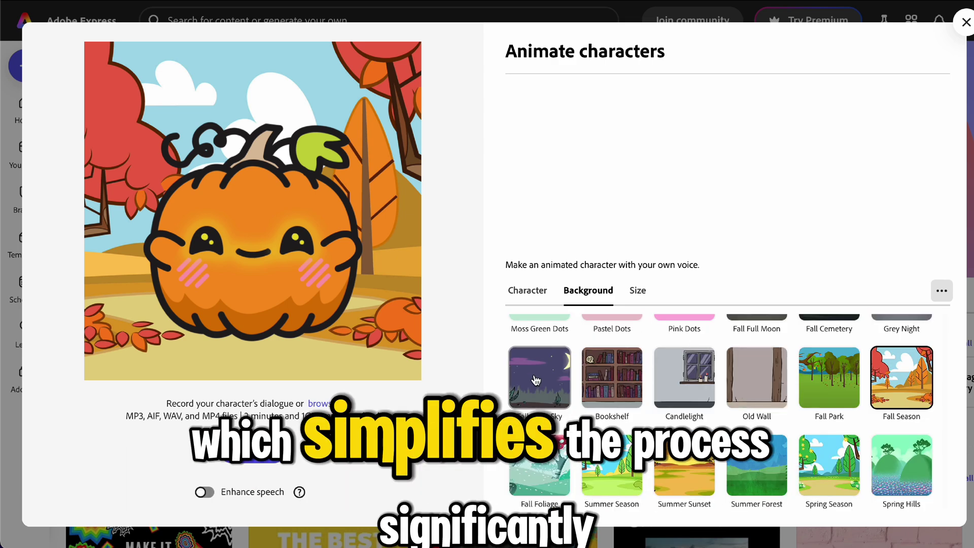
scroll(669, 335, "down", 5)
Step: Set the canvas size to 9:16 Story/Reels portrait
left_click(631, 292)
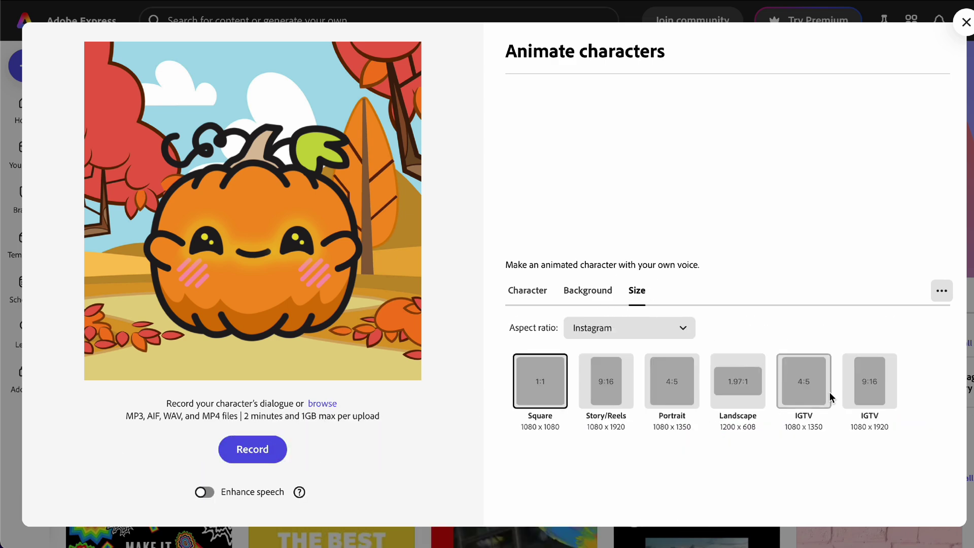
left_click(827, 396)
scroll(822, 417, "down", 5)
scroll(822, 421, "down", 5)
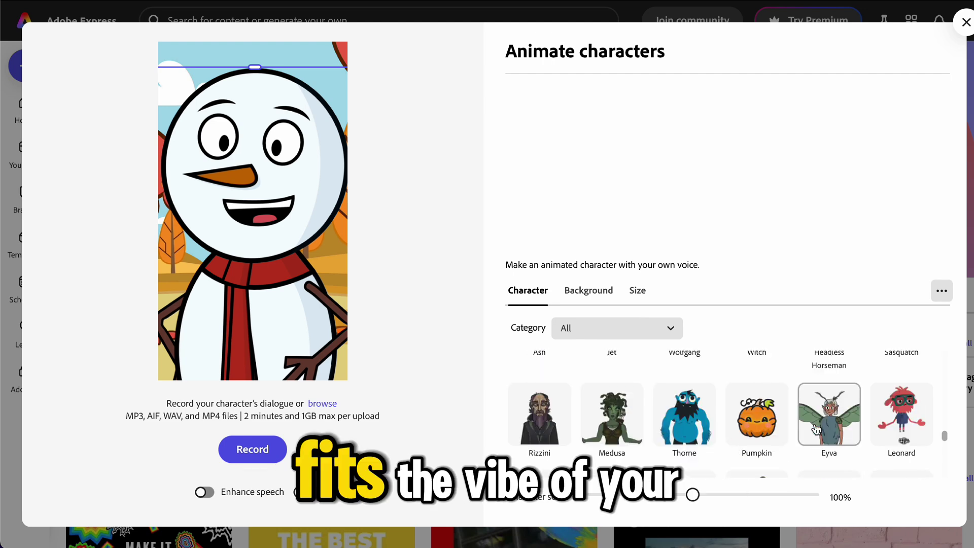
Step: Choose the Sticky character, then shrink it to 35% and centre it
scroll(861, 406, "down", 6)
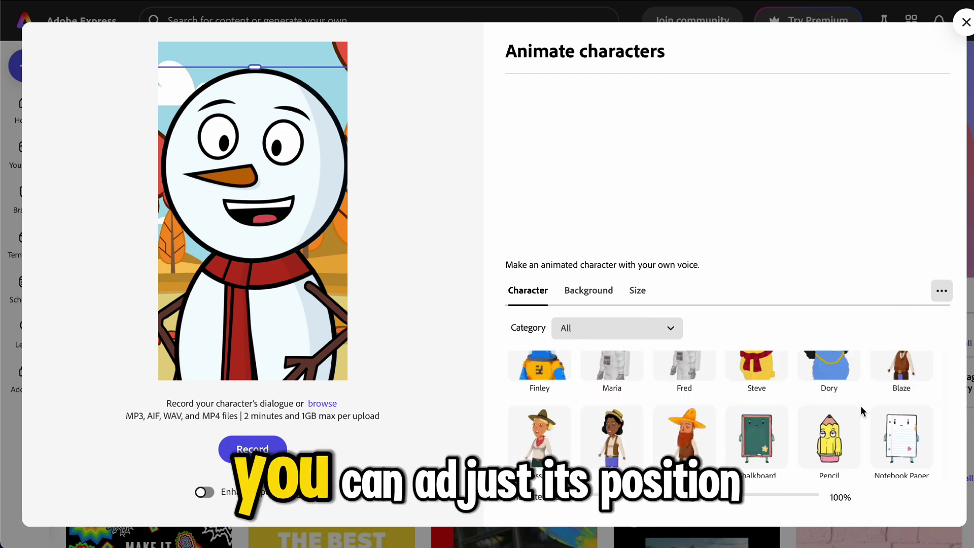
left_click(829, 391)
left_click_drag(338, 86, 266, 196)
left_click_drag(247, 278, 266, 246)
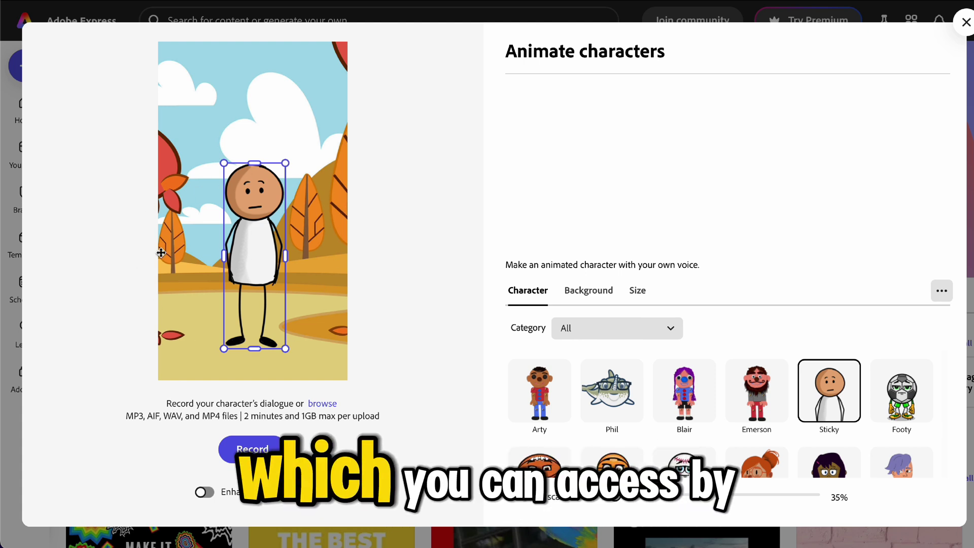
Step: Set Baseball Diamond as the background and select the character in the preview
left_click(607, 293)
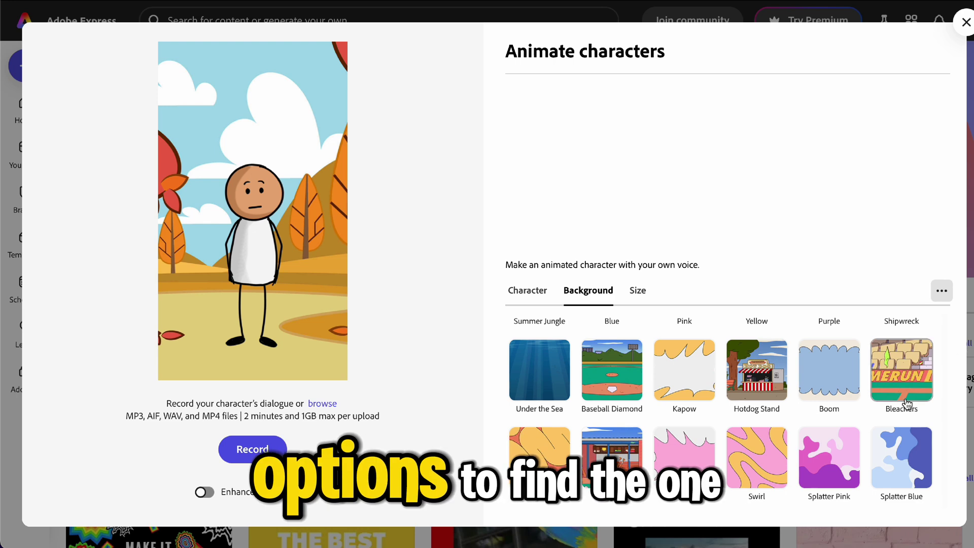
scroll(907, 404, "down", 10)
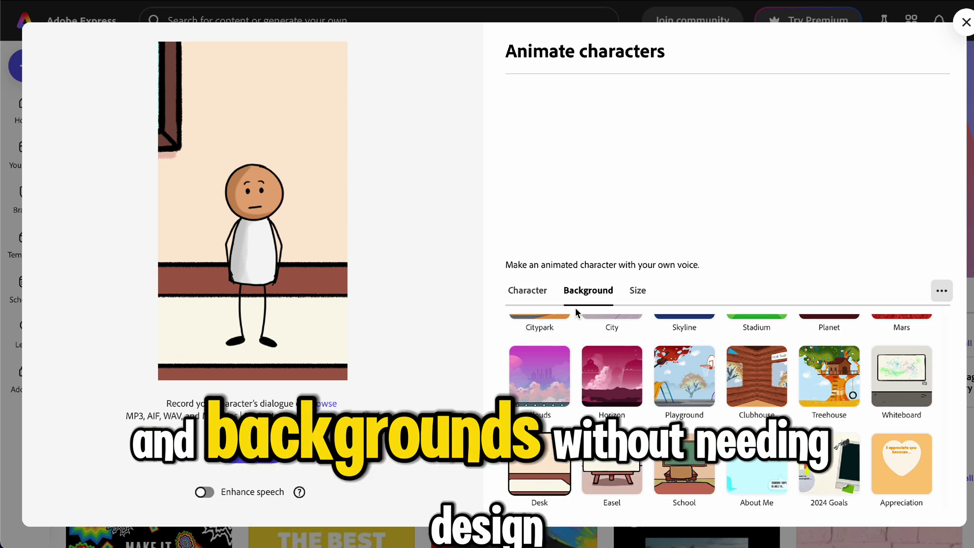
scroll(599, 345, "down", 15)
left_click(634, 382)
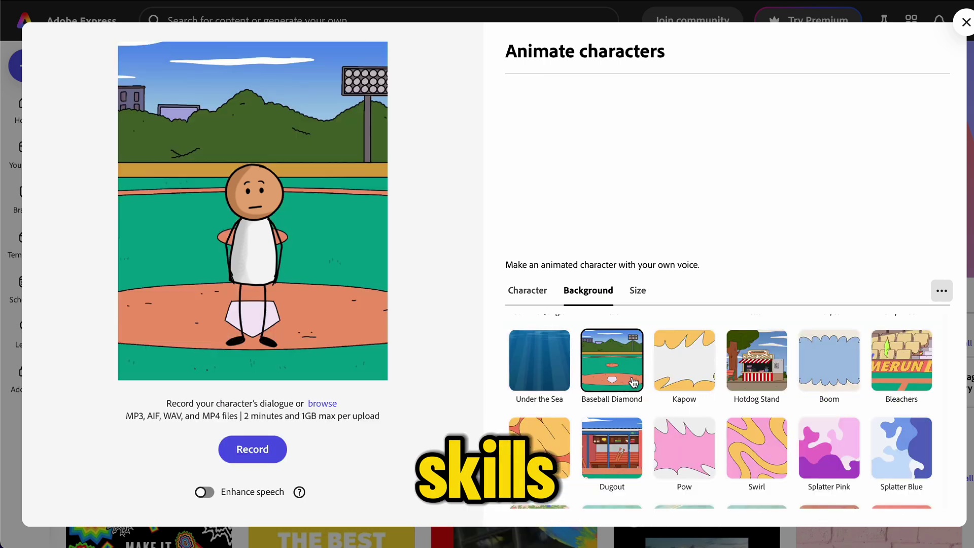
left_click(266, 266)
scroll(745, 402, "down", 2)
scroll(745, 402, "down", 8)
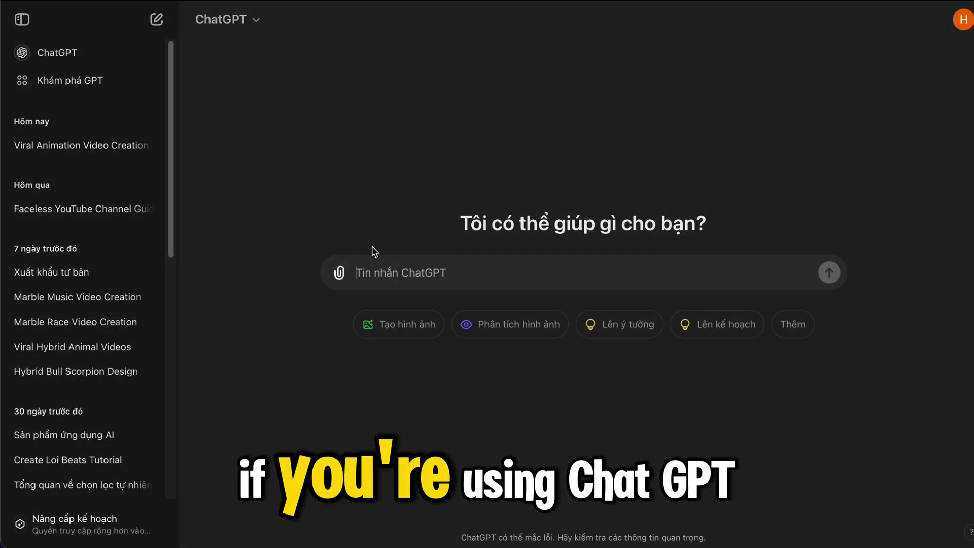
Step: Paste the funny two-person misinterpretation script prompt into ChatGPT and send it
type("Create a short script for a funny conversation between two people. One person continuously misinterprets the other's words, leading to humorous misunderstandings. The tone should be lighthearted and playful, with the second person eventually either giving up or playing along with the confusion.")
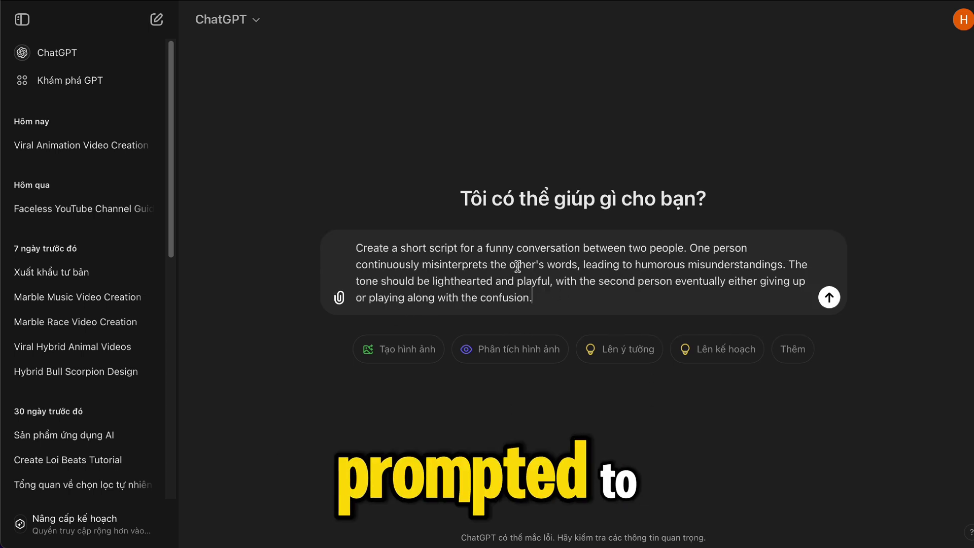
left_click(829, 298)
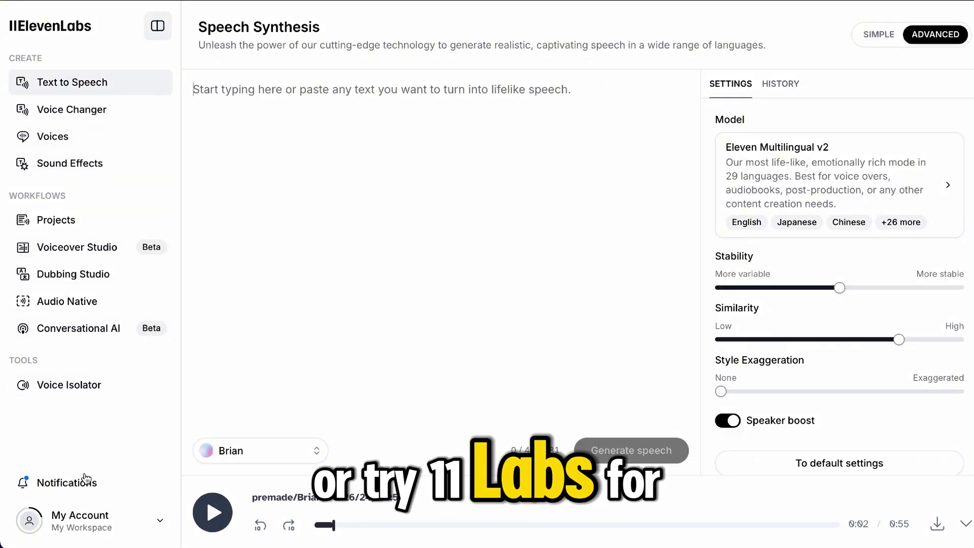
Step: Review the ElevenLabs subscription plans from the account menu's Upgrade option
left_click(113, 529)
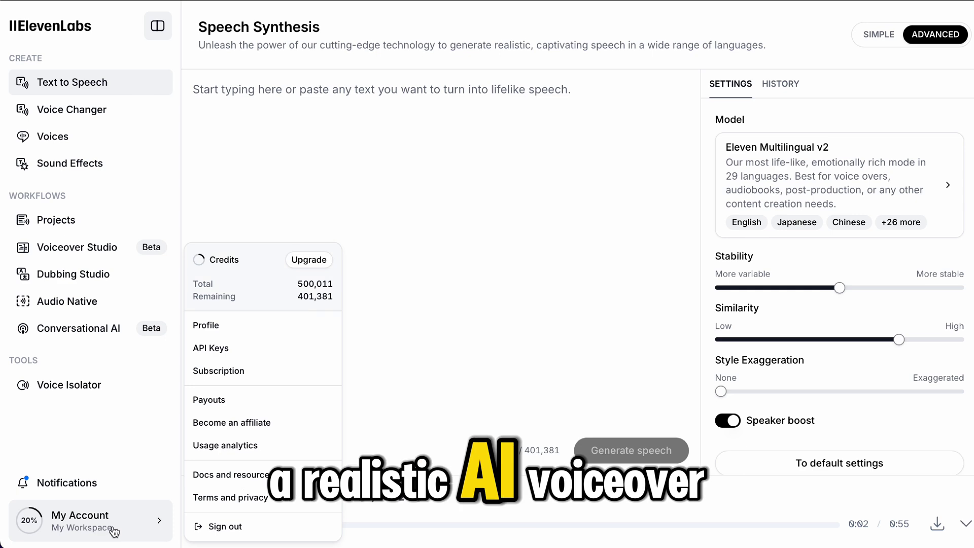
left_click(297, 261)
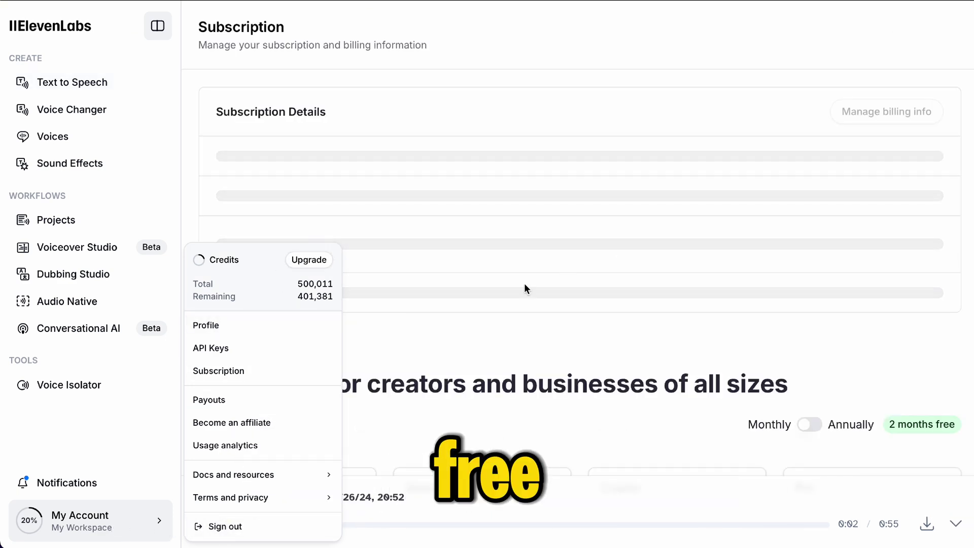
scroll(355, 314, "down", 5)
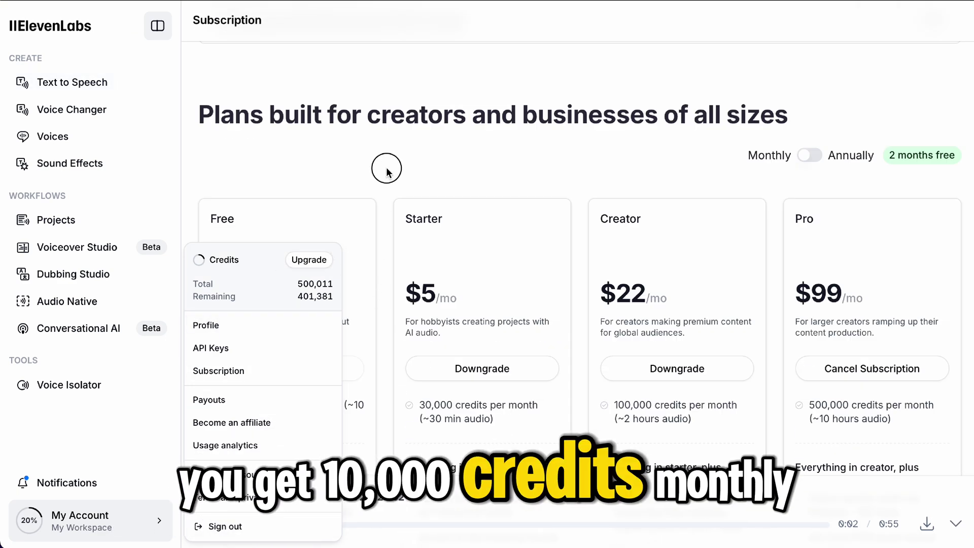
left_click(446, 194)
scroll(700, 269, "down", 3)
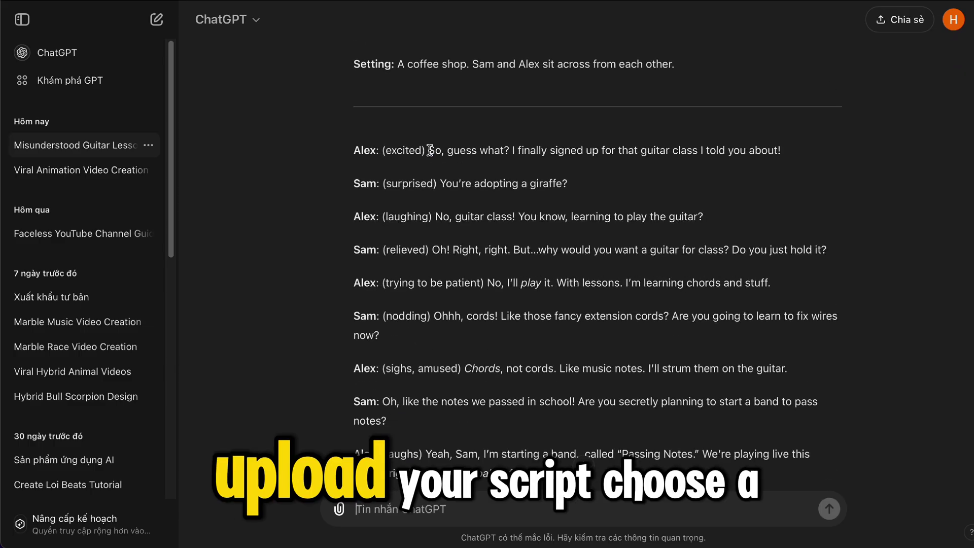
Step: Preview the Danbee and Milo voices, then choose Milo for the first script line
left_click_drag(242, 211, 754, 211)
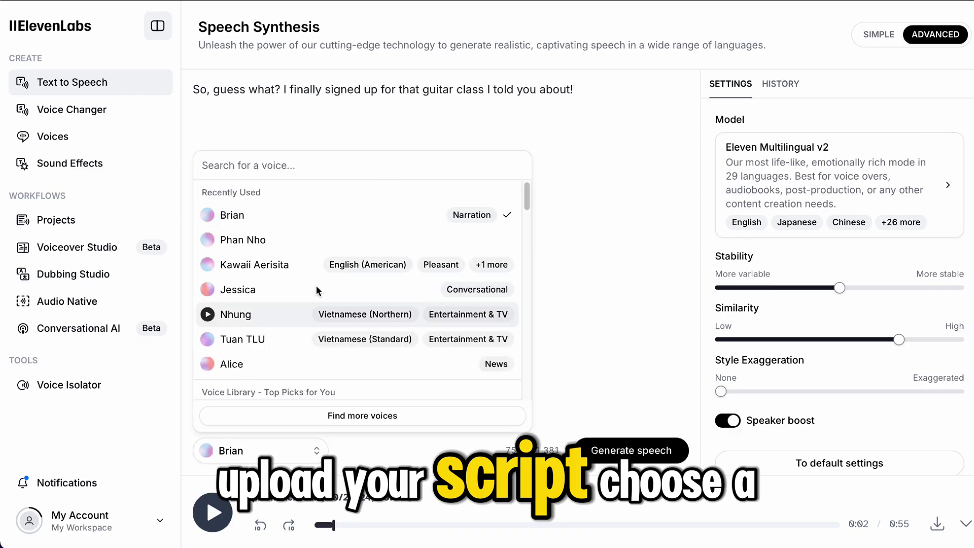
scroll(211, 227, "down", 5)
left_click(207, 248)
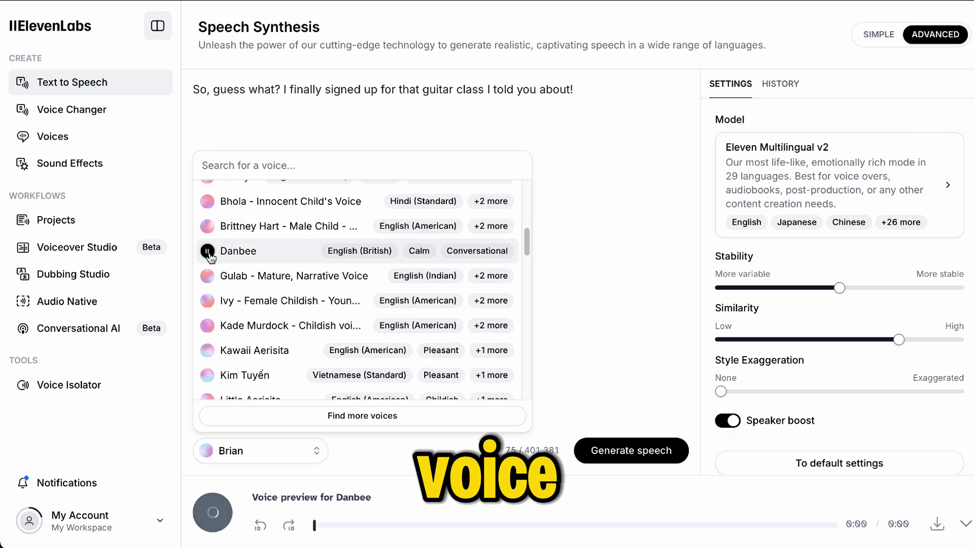
scroll(207, 263, "down", 3)
left_click(207, 289)
left_click(243, 264)
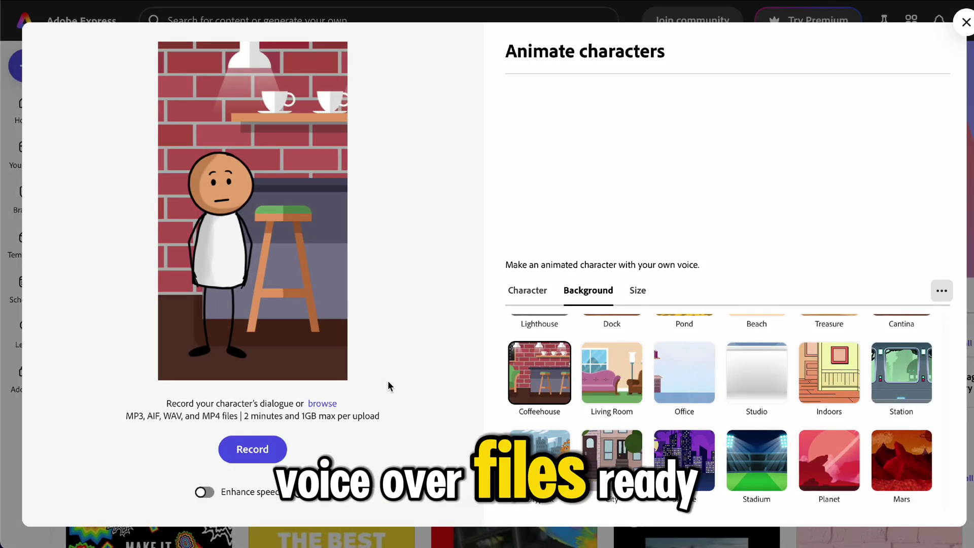
Step: Upload 1.mp3 from the MP3 folder to lip-sync the stick figure
left_click(322, 404)
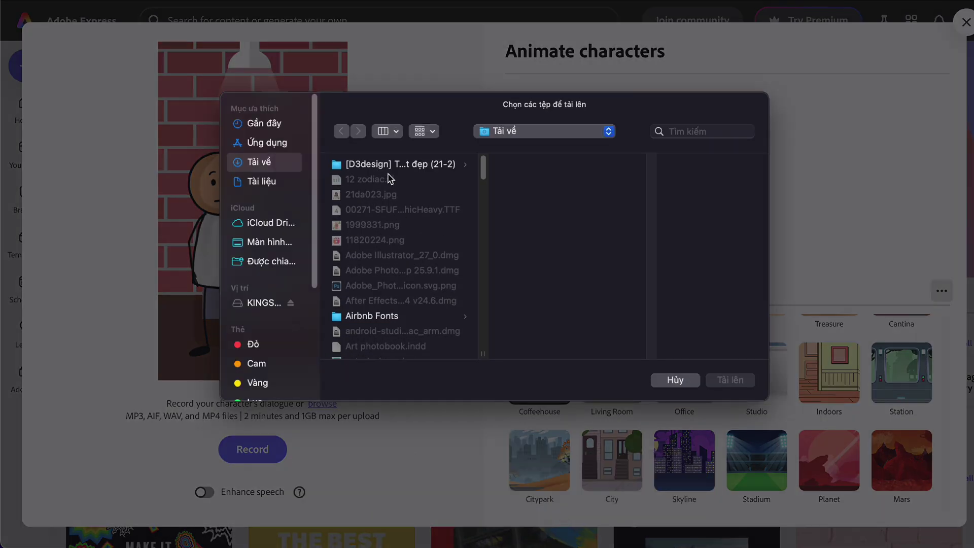
left_click(386, 130)
left_click(409, 207)
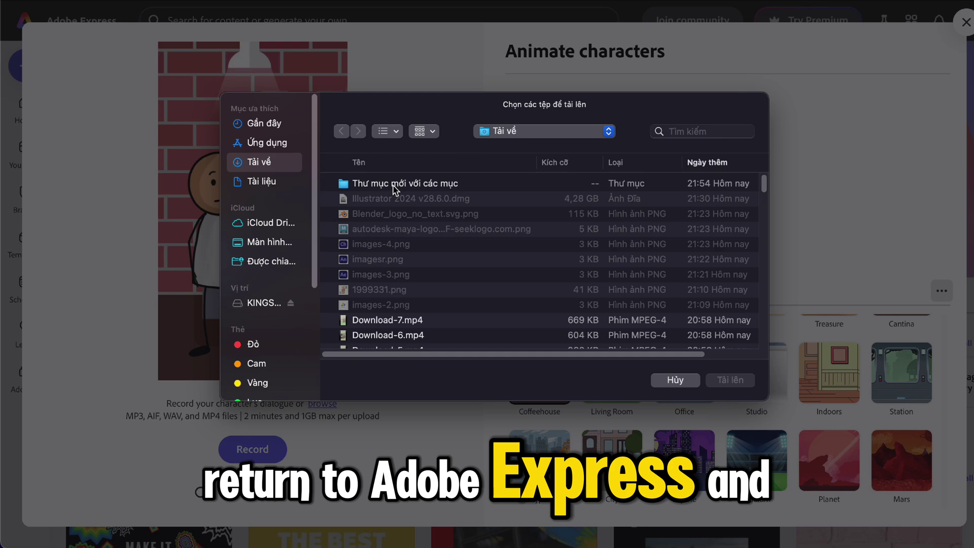
double_click(394, 186)
left_click(409, 187)
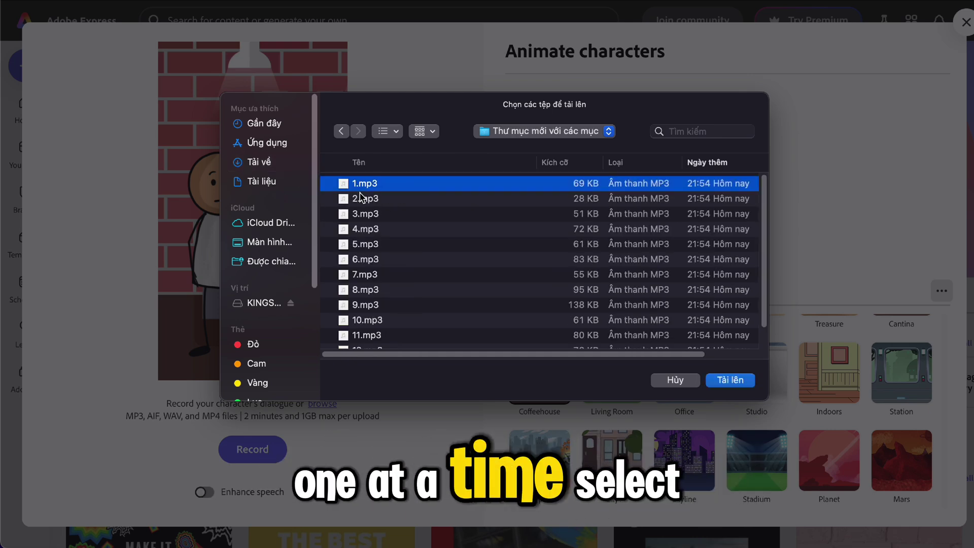
left_click(722, 385)
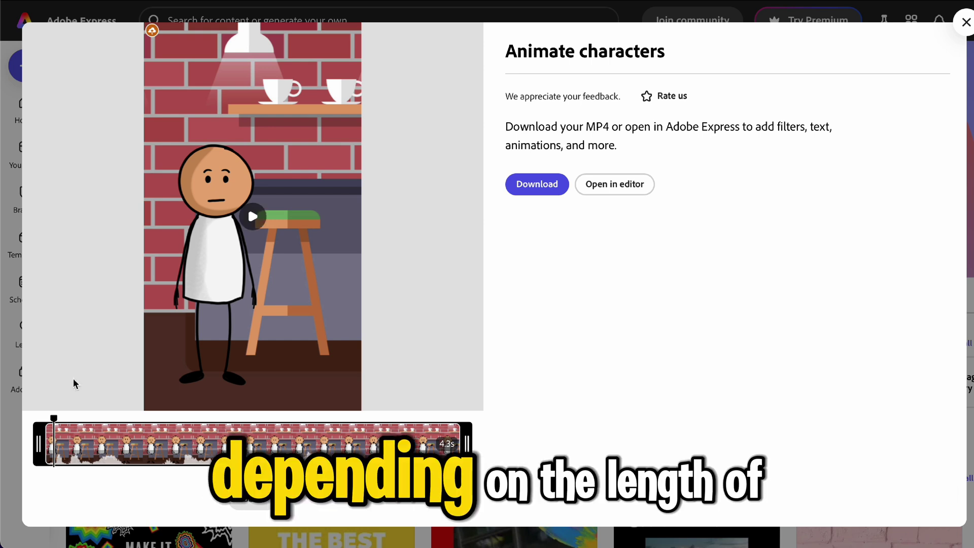
Step: Play the stick figure's lip-synced preview, then download it as an MP4 and allow the download
left_click(253, 216)
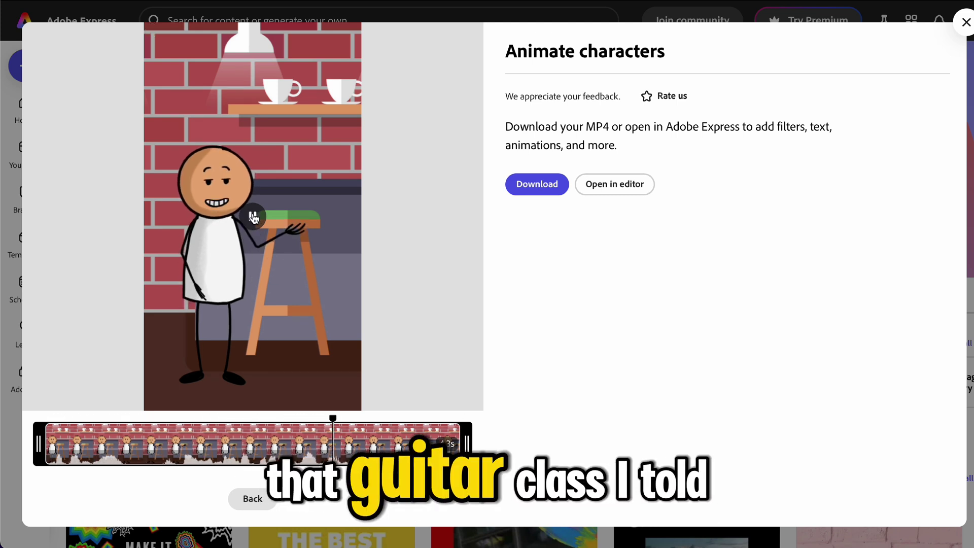
left_click(537, 184)
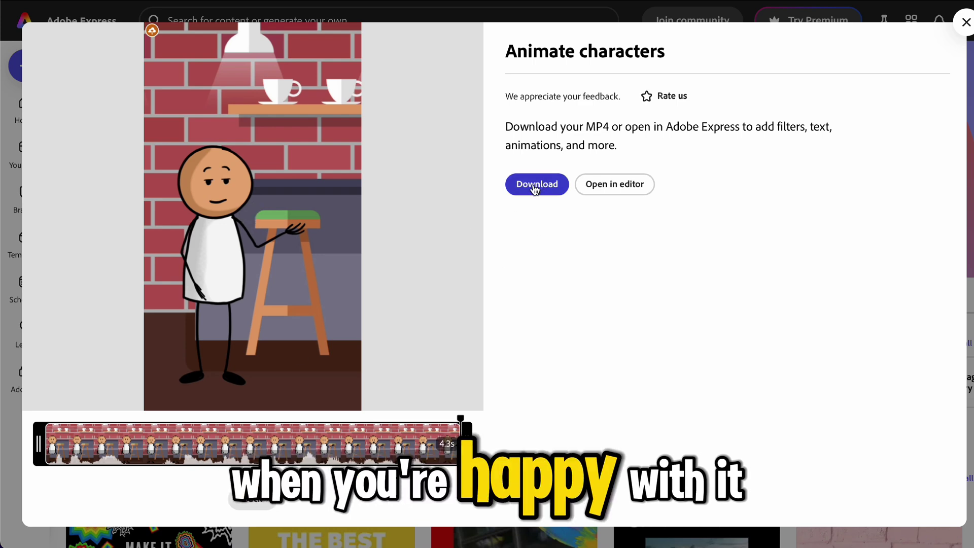
left_click(616, 287)
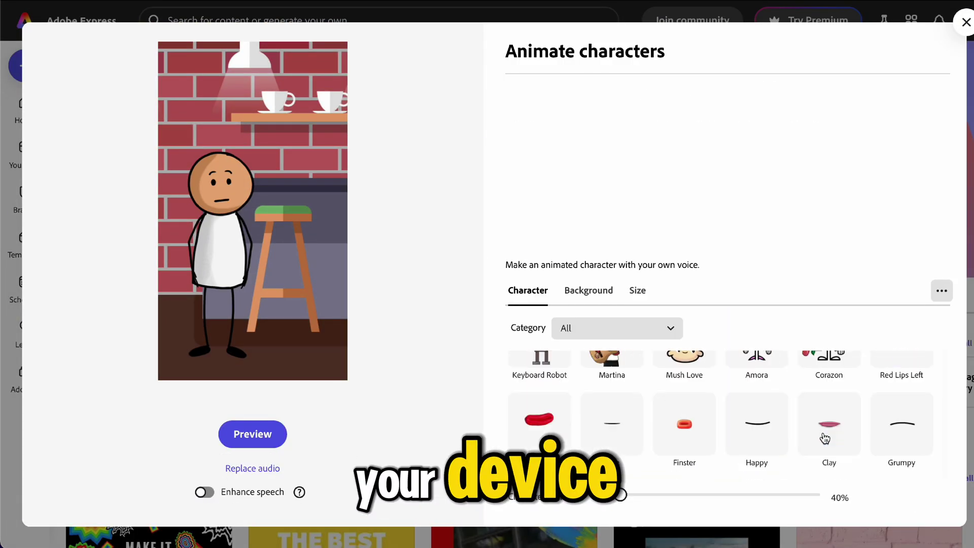
Step: Choose the snowman Aurora as the character
scroll(825, 437, "down", 10)
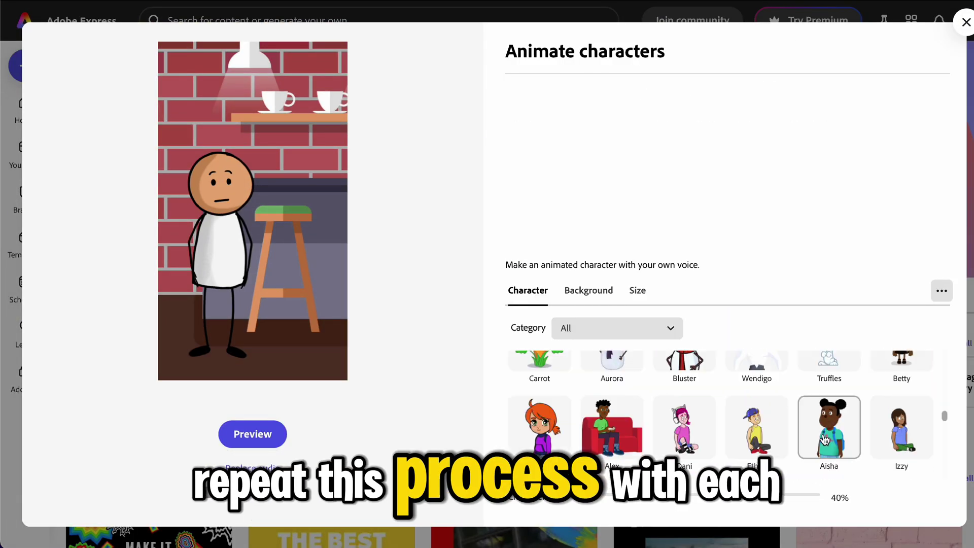
scroll(827, 416, "up", 1)
left_click(612, 396)
scroll(820, 433, "down", 5)
scroll(820, 433, "up", 1)
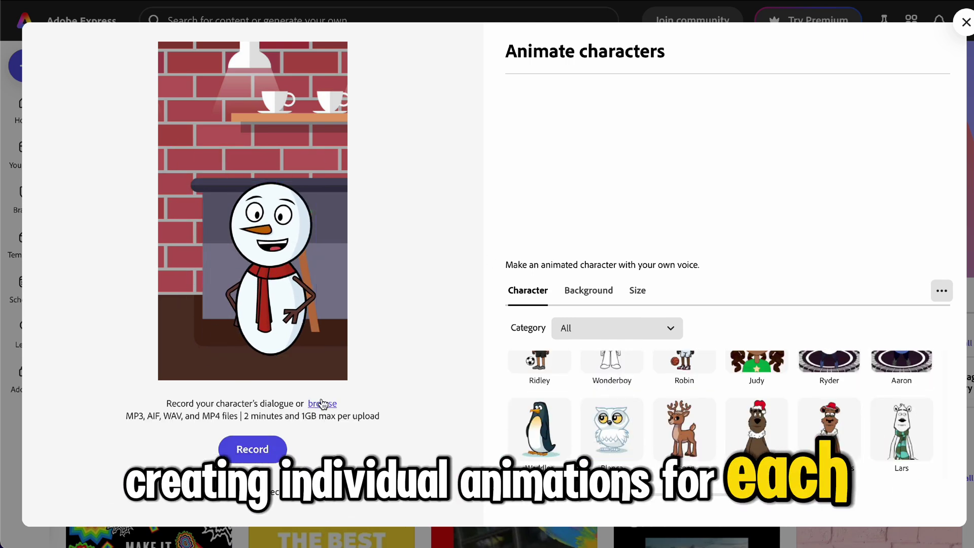
Step: Upload 2.mp3 to animate Aurora, preview the result, and download it as an MP4
left_click(321, 403)
left_click(526, 179)
left_click(753, 381)
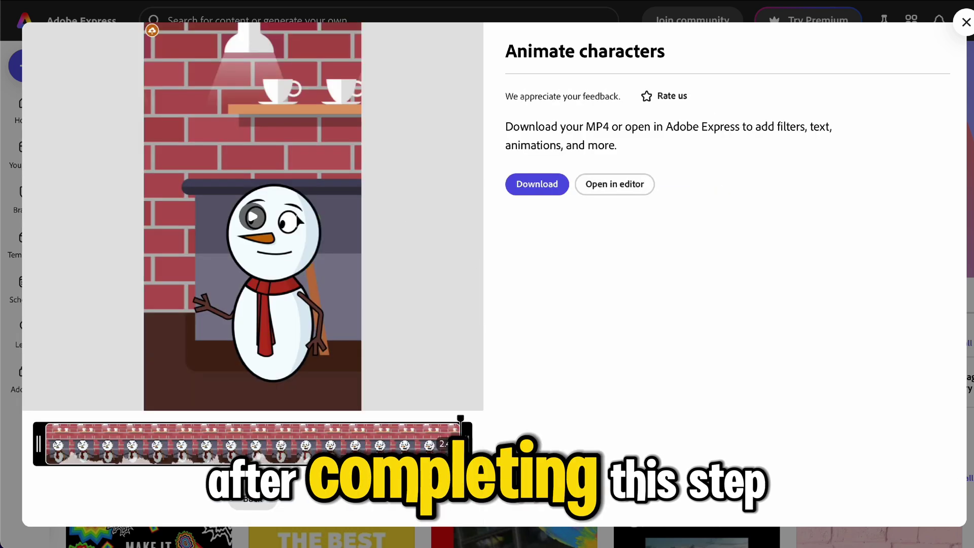
left_click(252, 217)
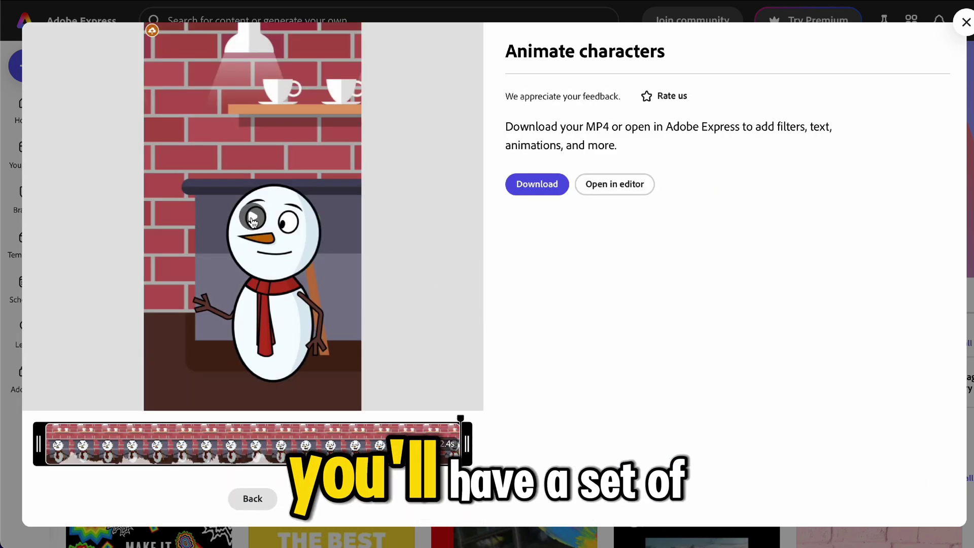
left_click(553, 187)
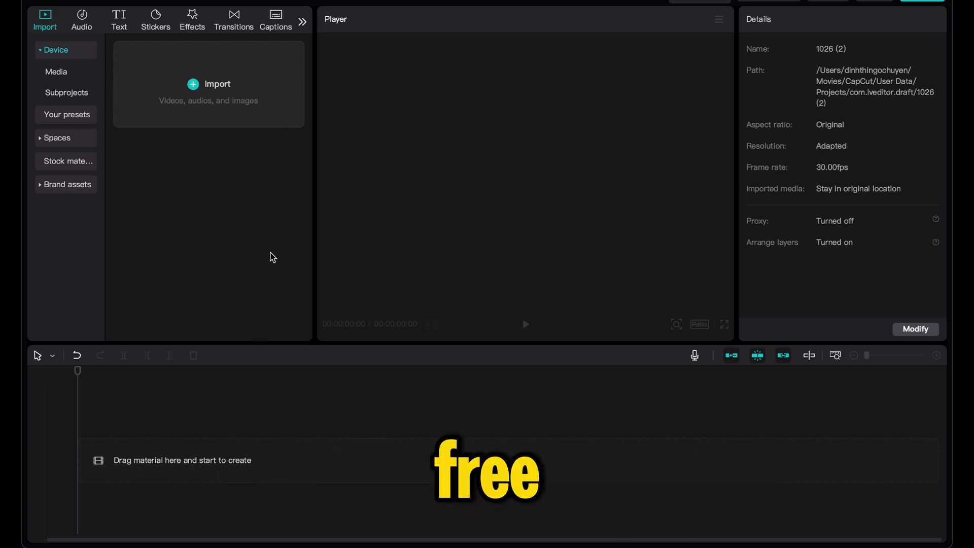
Step: Drag the 13 exported MP4 clips from Finder onto CapCut's timeline in order and play them
key("super+Tab")
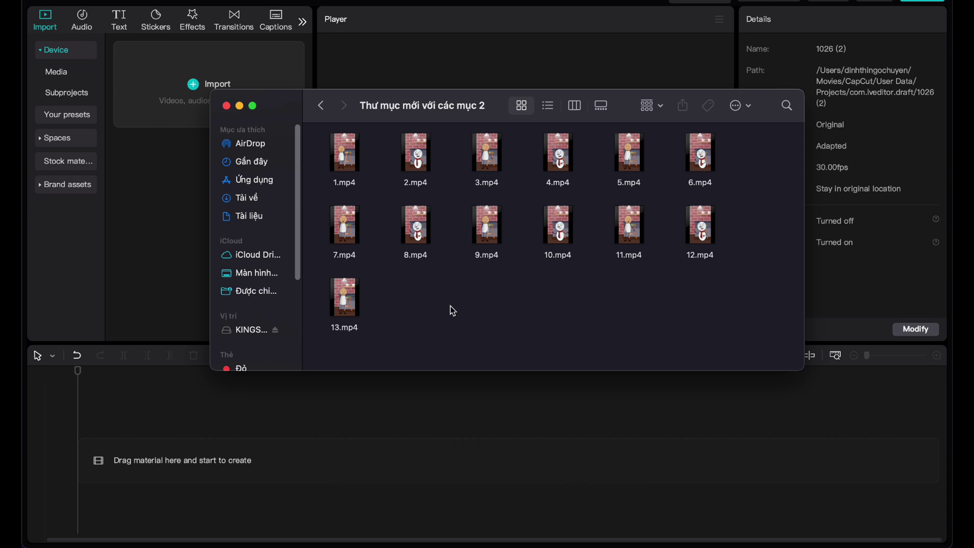
left_click_drag(702, 310, 165, 100)
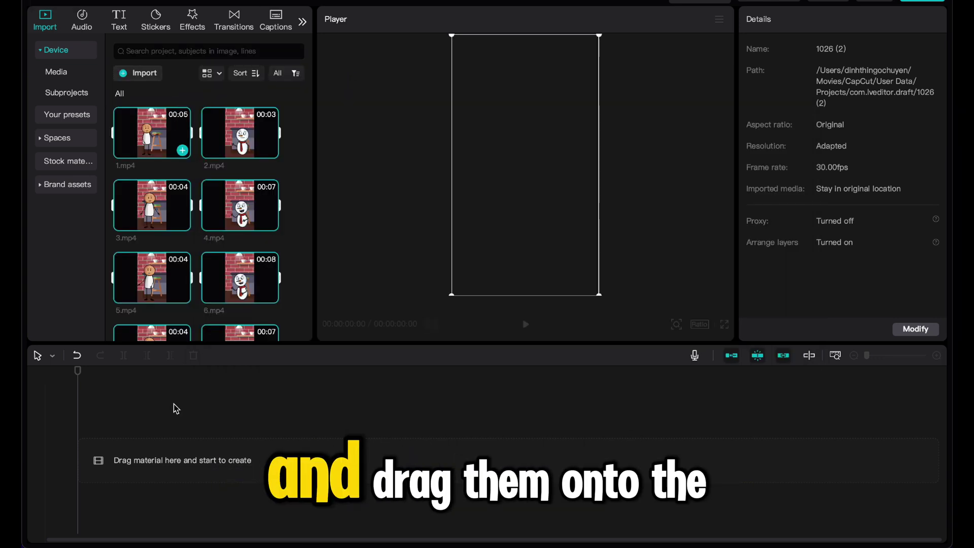
left_click_drag(174, 404, 163, 398)
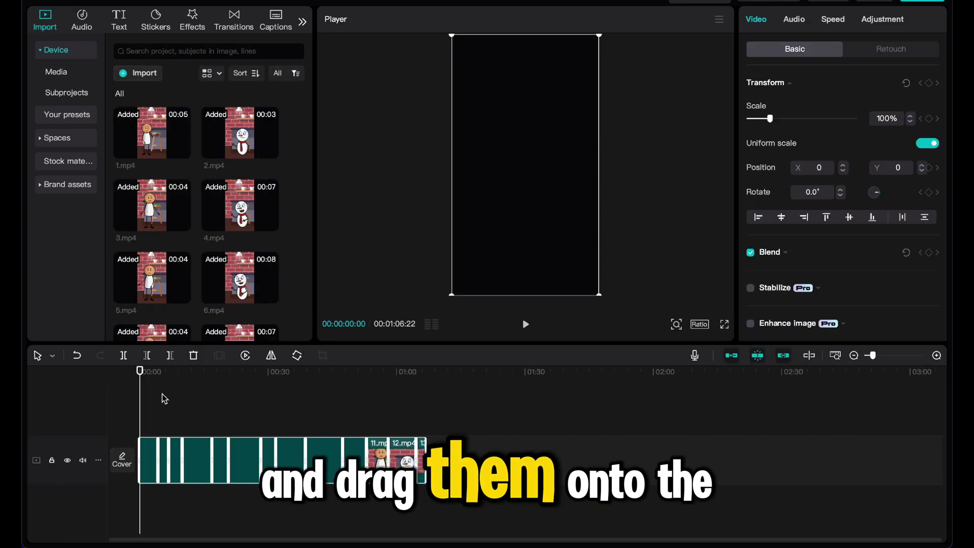
scroll(167, 463, "up", 5)
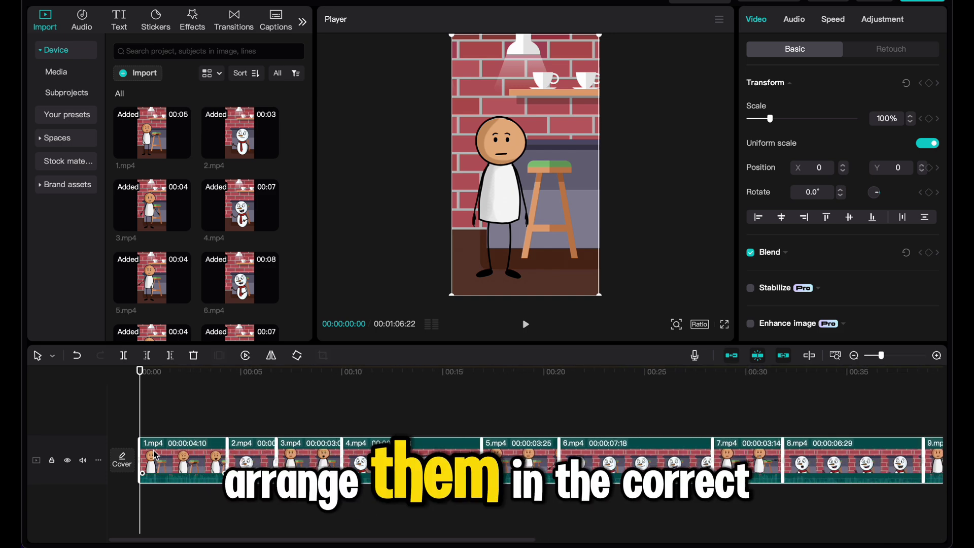
key("space")
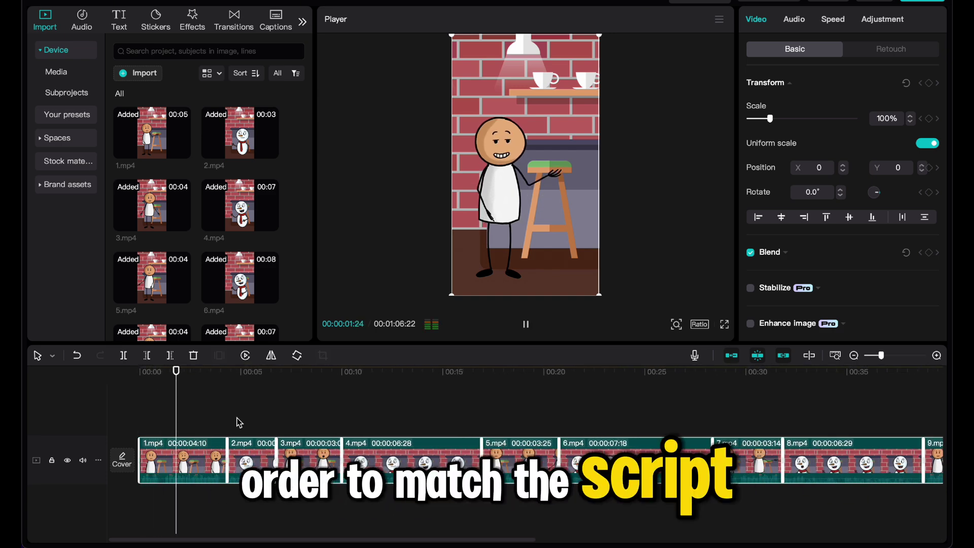
Step: Add 0.5 s Mix transitions at the 4-second join after 2.mp4, then show the Captions settings
left_click(496, 412)
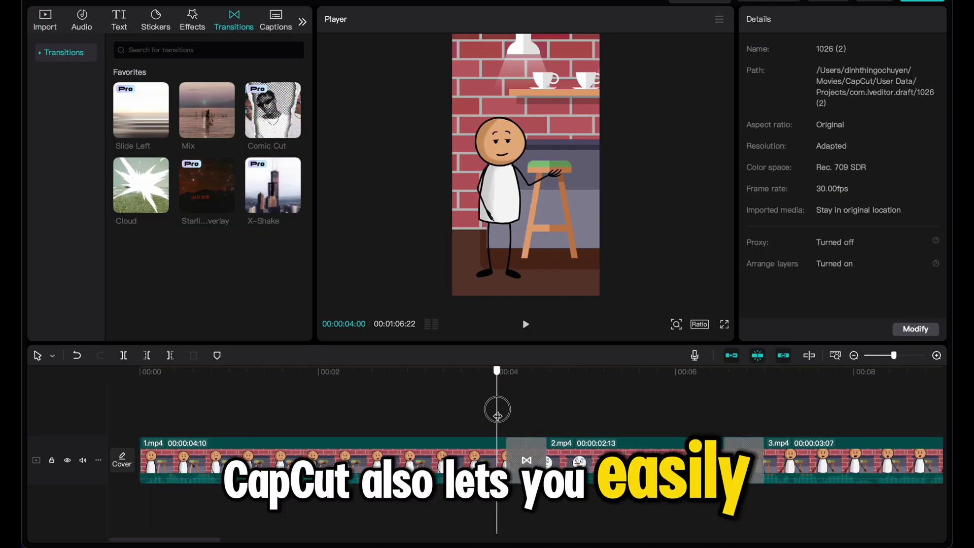
scroll(491, 452, "up", 2)
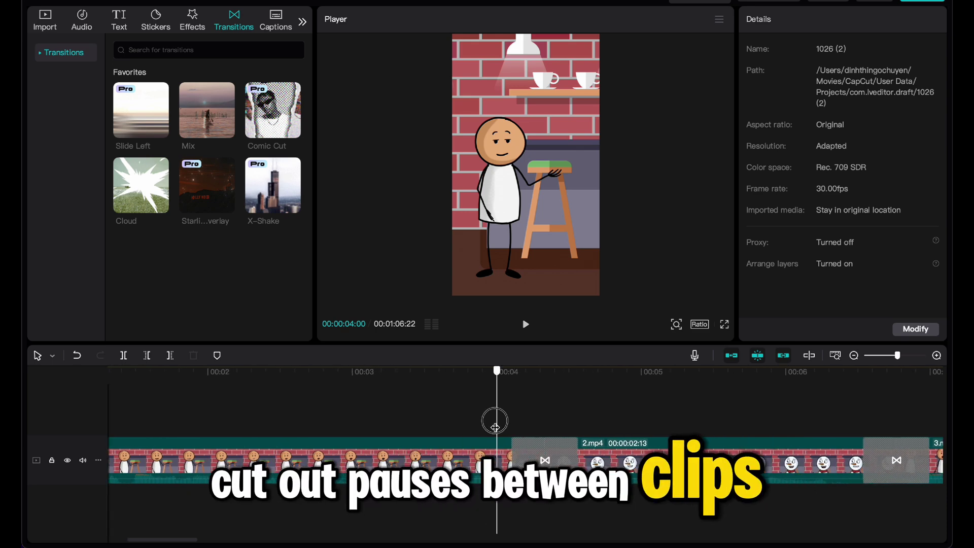
left_click(180, 451)
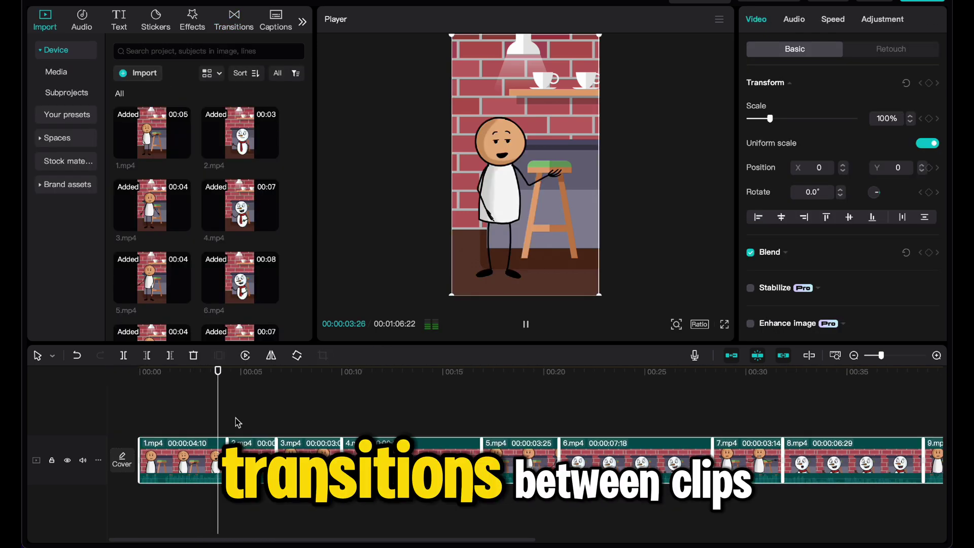
left_click(234, 20)
left_click(229, 131)
left_click(565, 314)
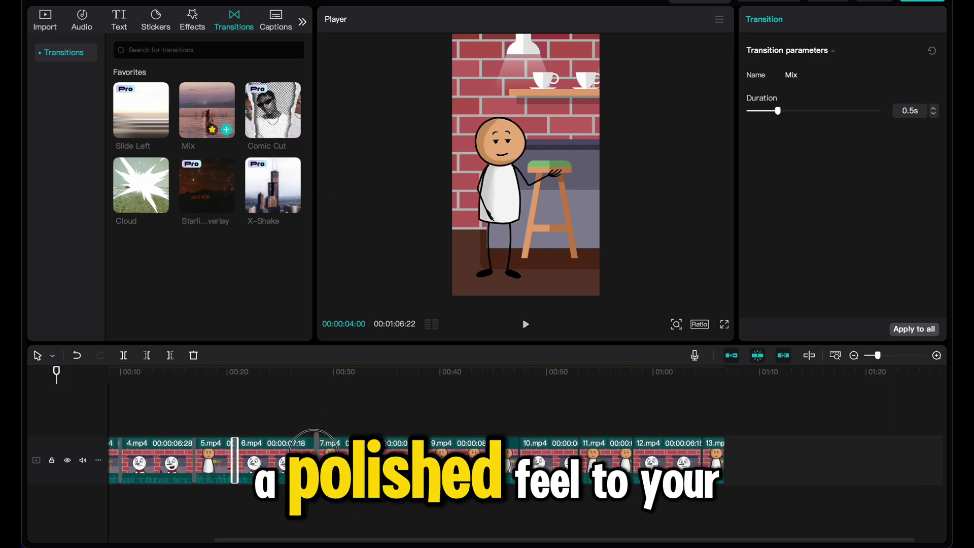
left_click_drag(211, 131, 435, 261)
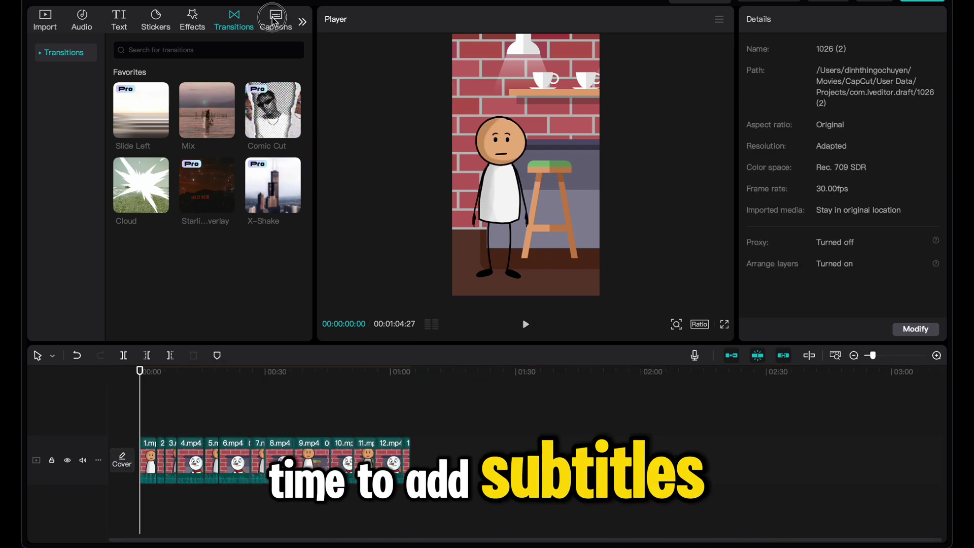
left_click(275, 21)
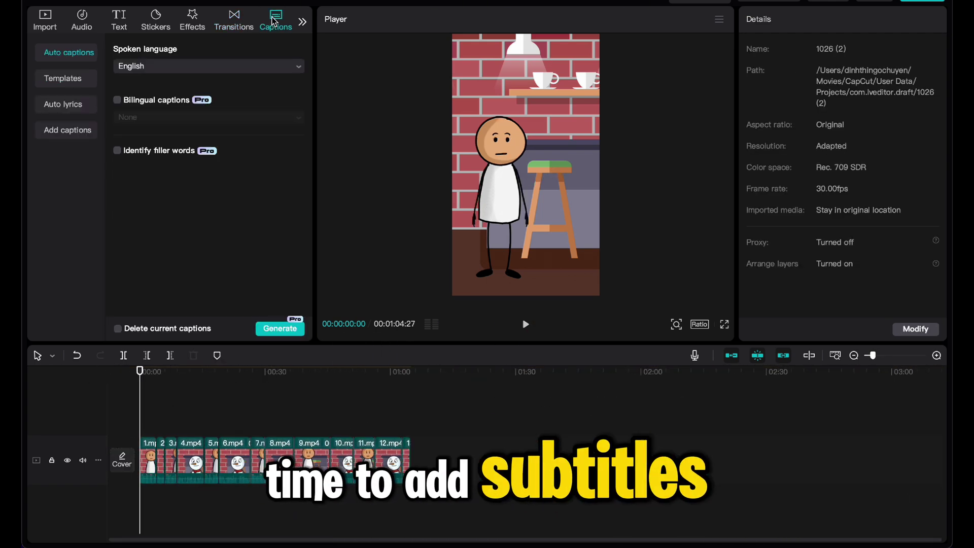
Step: Auto-generate English captions, color them black (000000), and move them near the frame's top
left_click(273, 330)
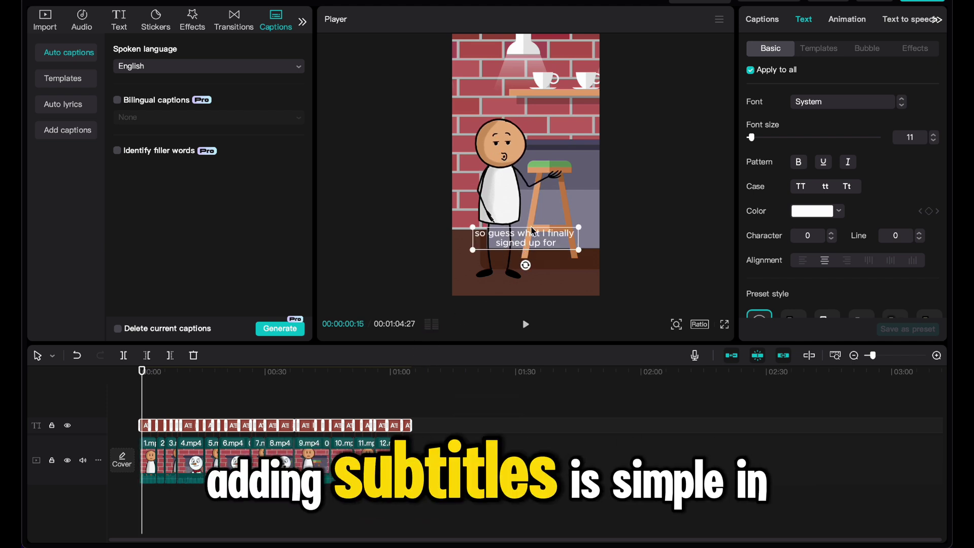
left_click(794, 211)
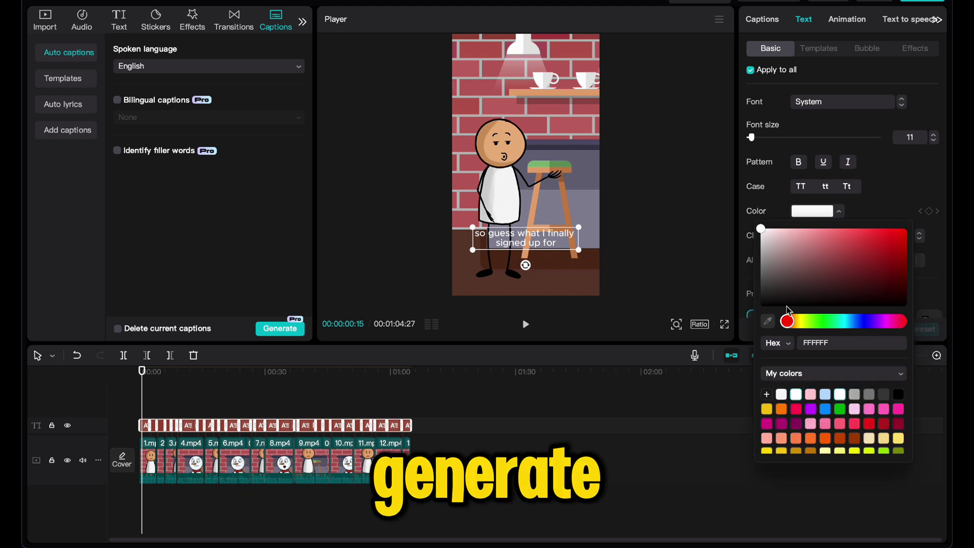
left_click(764, 307)
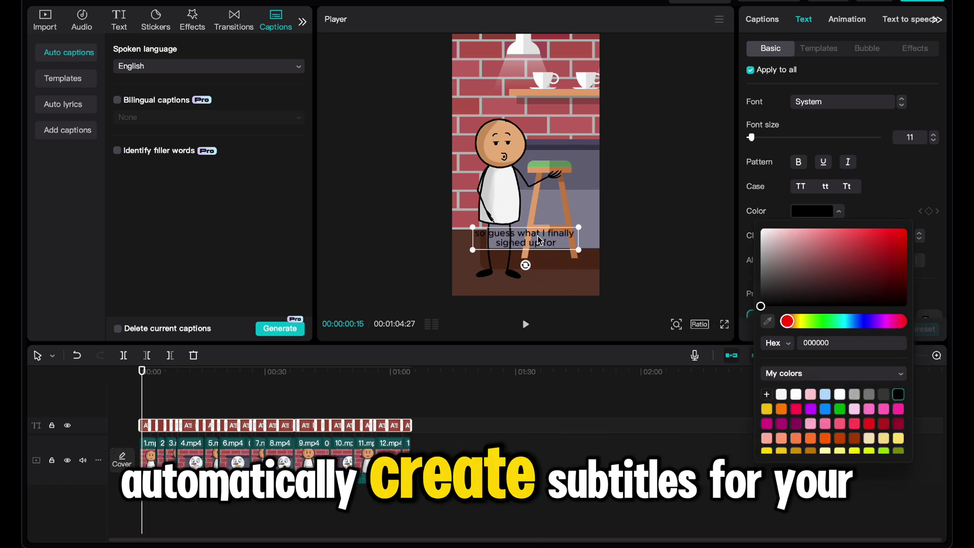
left_click(538, 151)
left_click_drag(535, 239, 535, 86)
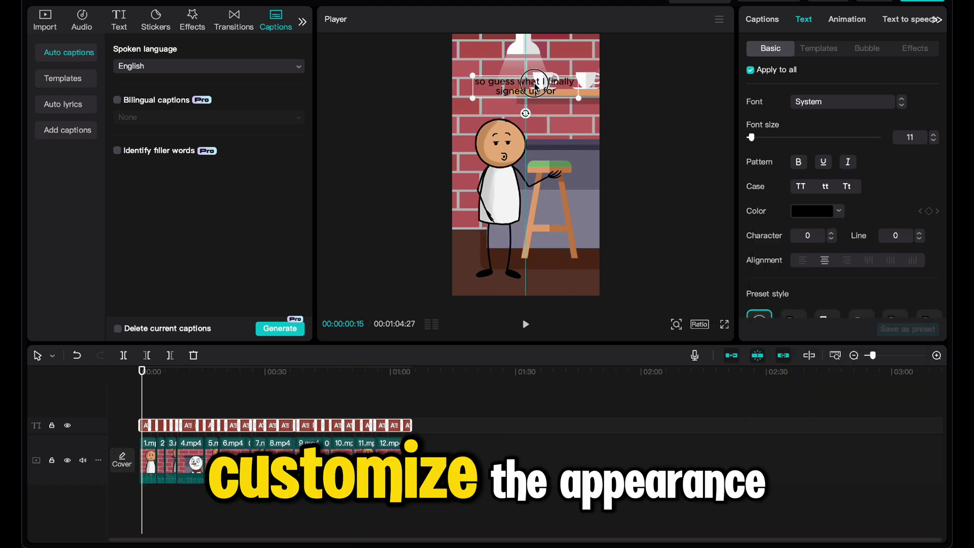
Step: Apply the bold word-by-word text template to all the captions
left_click(864, 47)
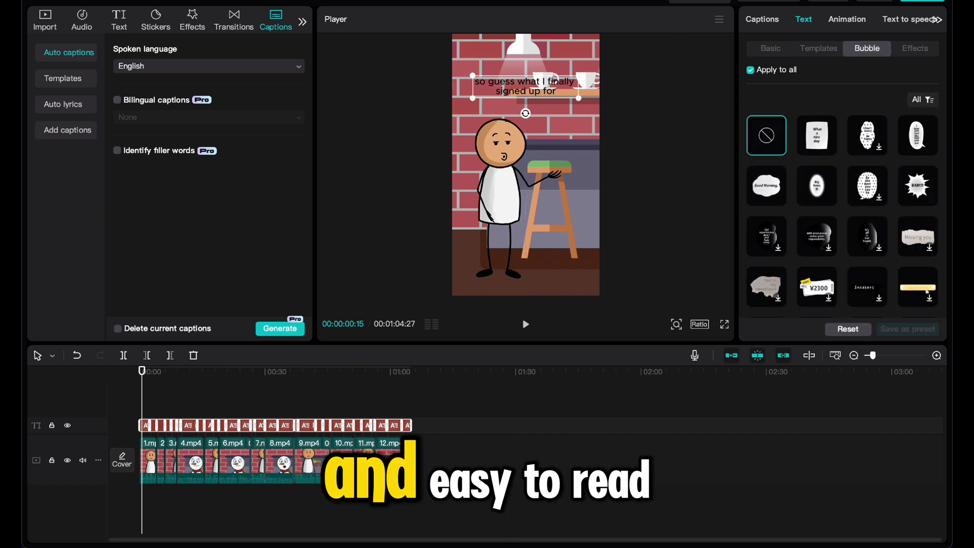
left_click(921, 49)
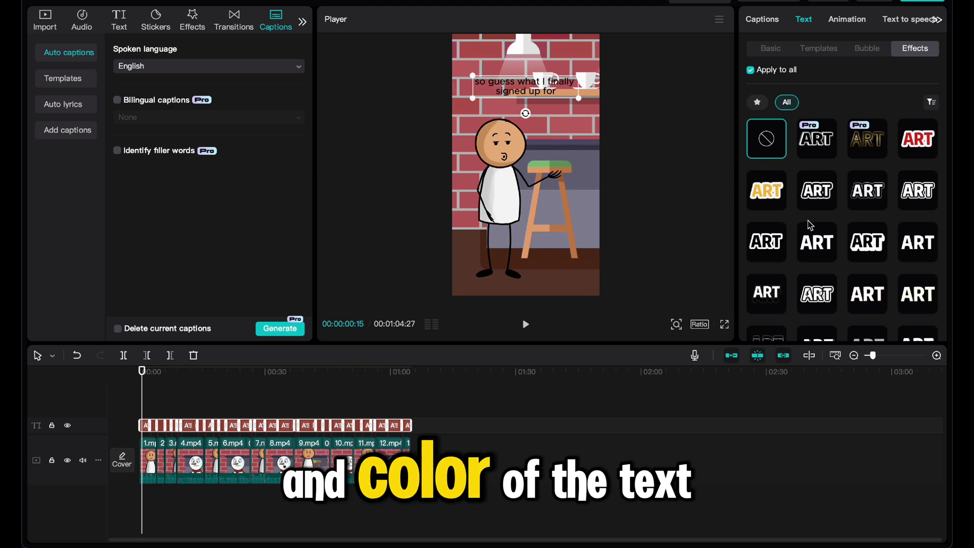
scroll(814, 121, "down", 1)
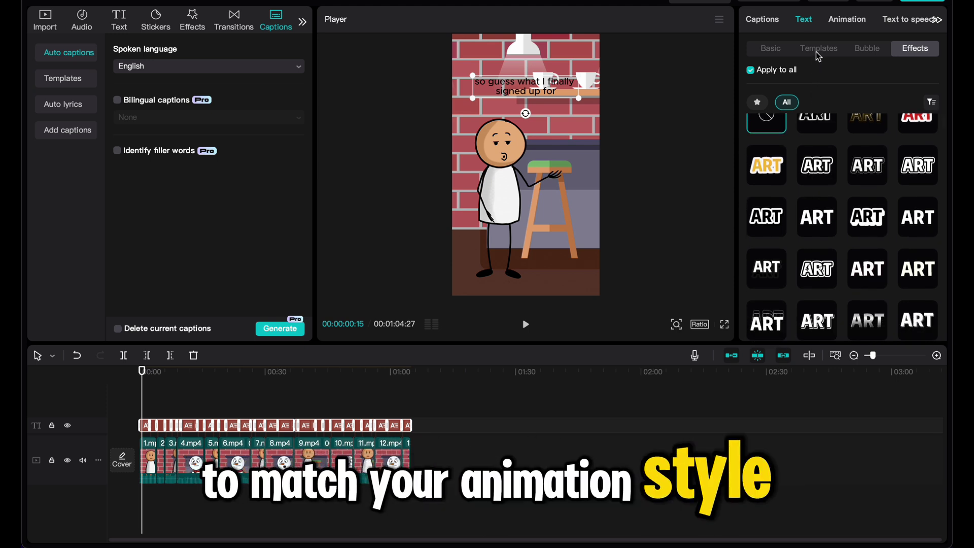
left_click(818, 49)
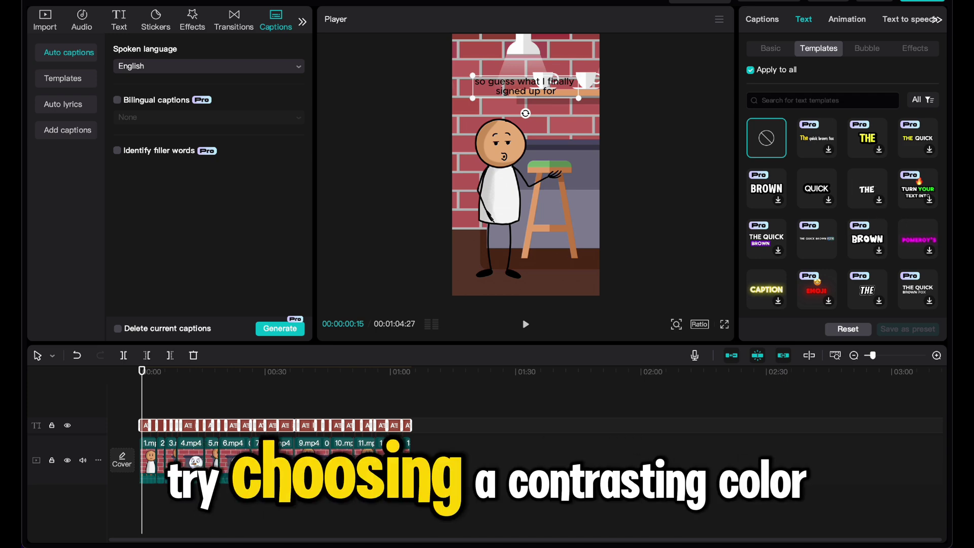
left_click(865, 245)
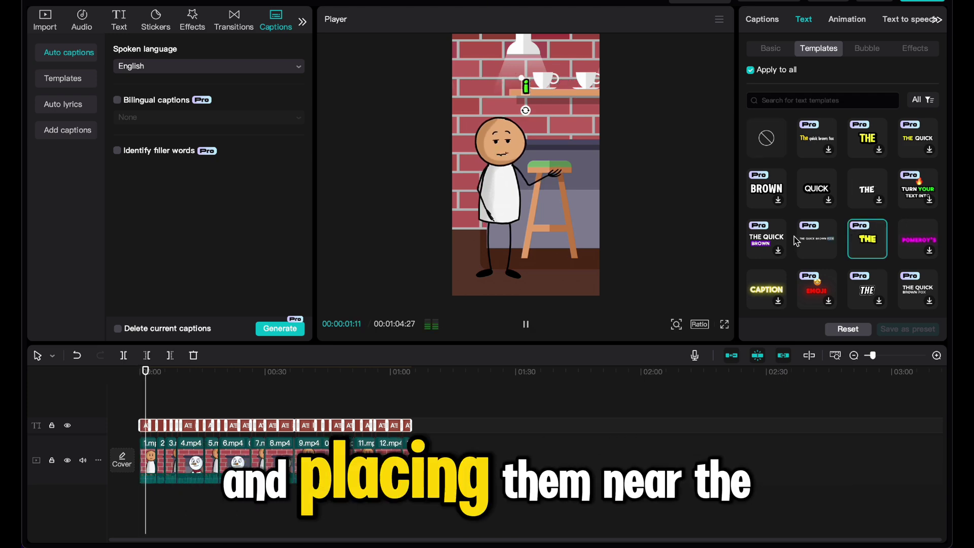
Step: Preview the templated captions and return the playhead to the start of the video
key("space")
key("space")
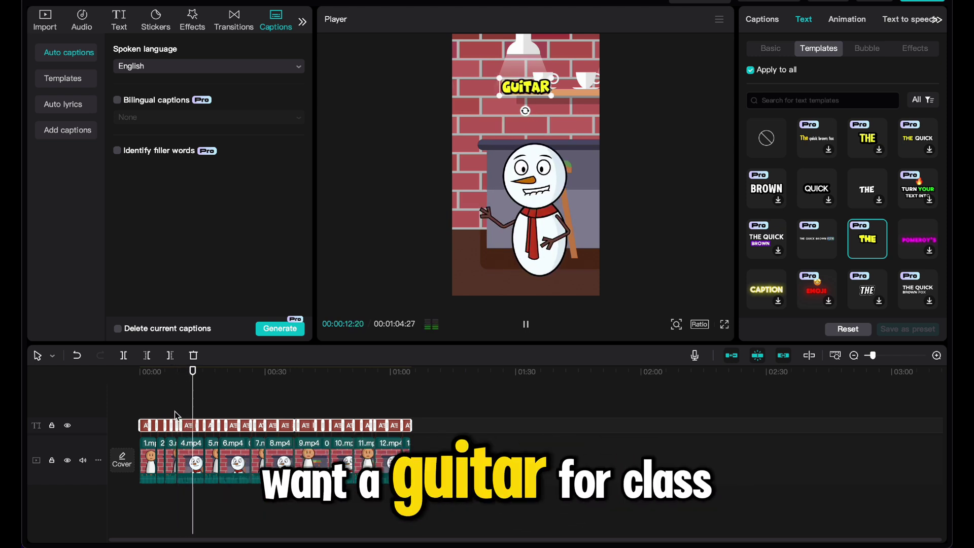
scroll(802, 272, "down", 2)
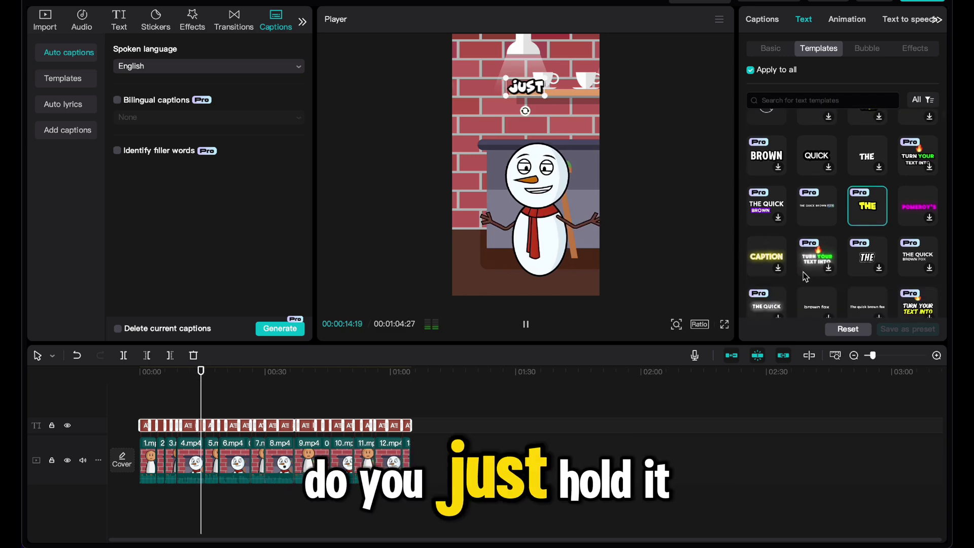
scroll(802, 274, "down", 2)
key("space")
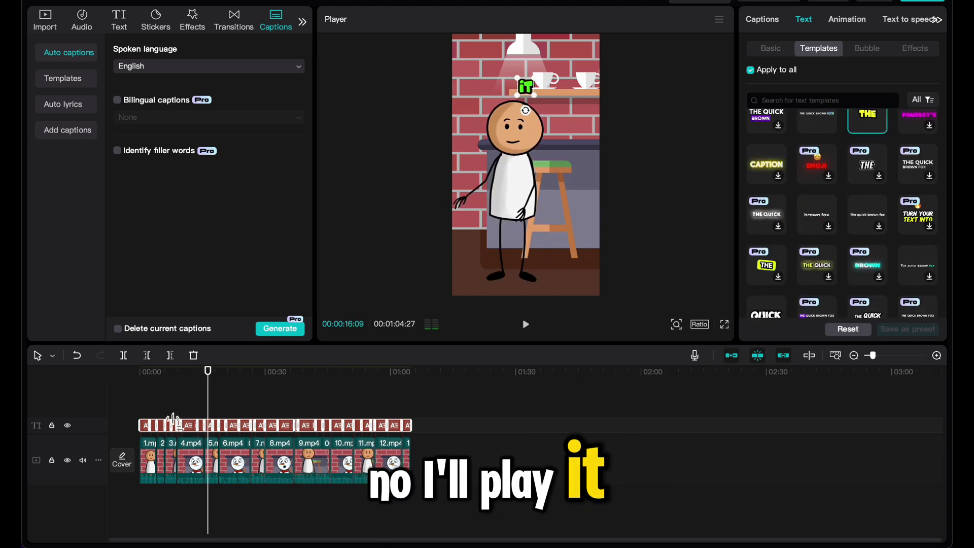
left_click_drag(166, 412, 142, 409)
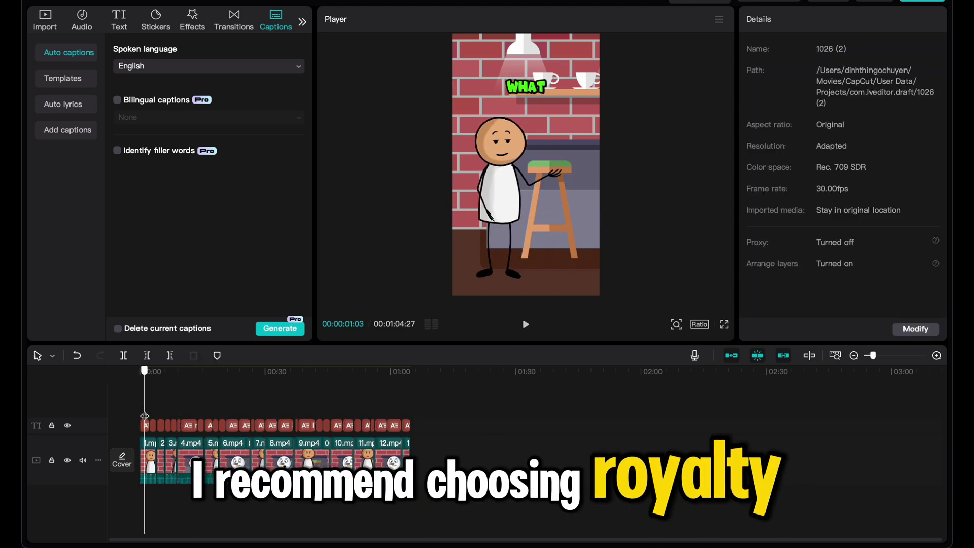
Step: Preview the extracted audio tracks Extracted20241026-7, -8, -6, -5 and -4
left_click(81, 20)
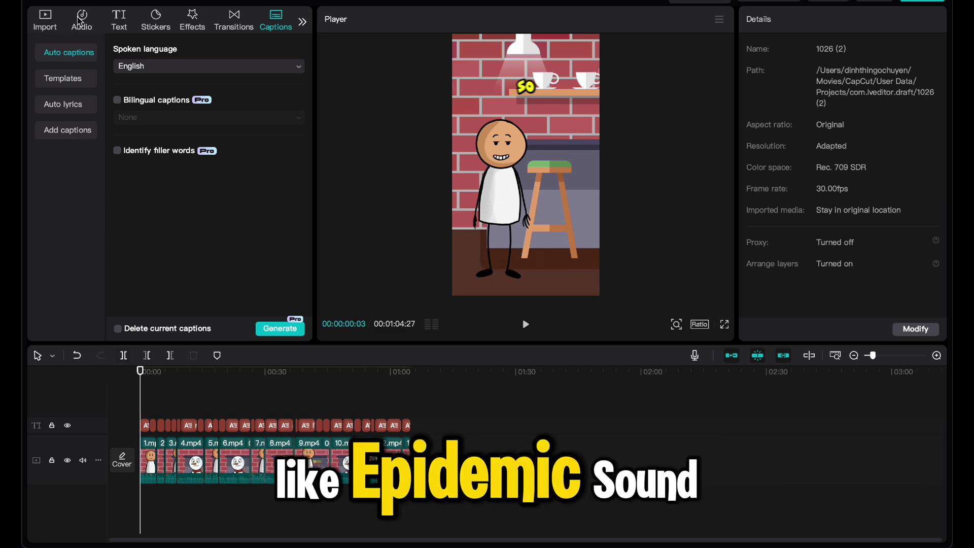
left_click(67, 130)
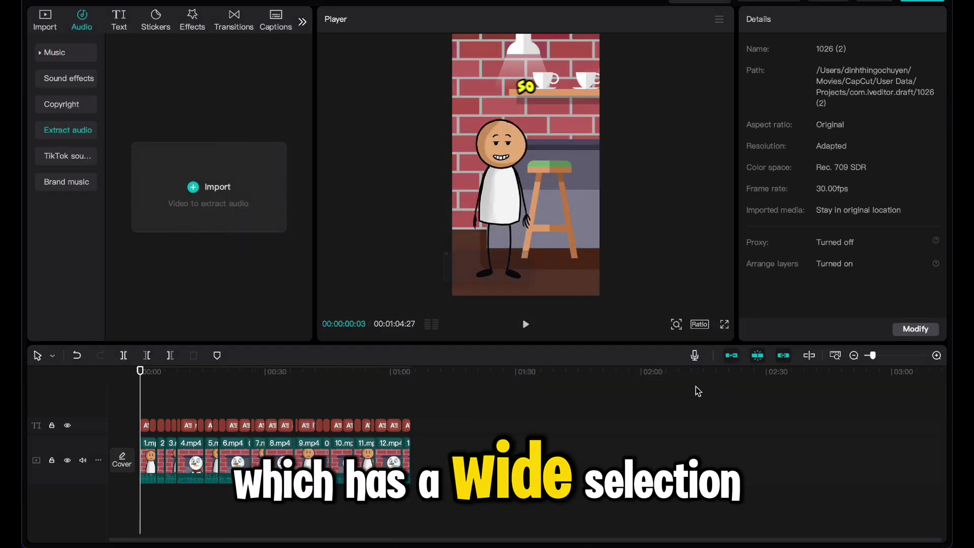
left_click(254, 165)
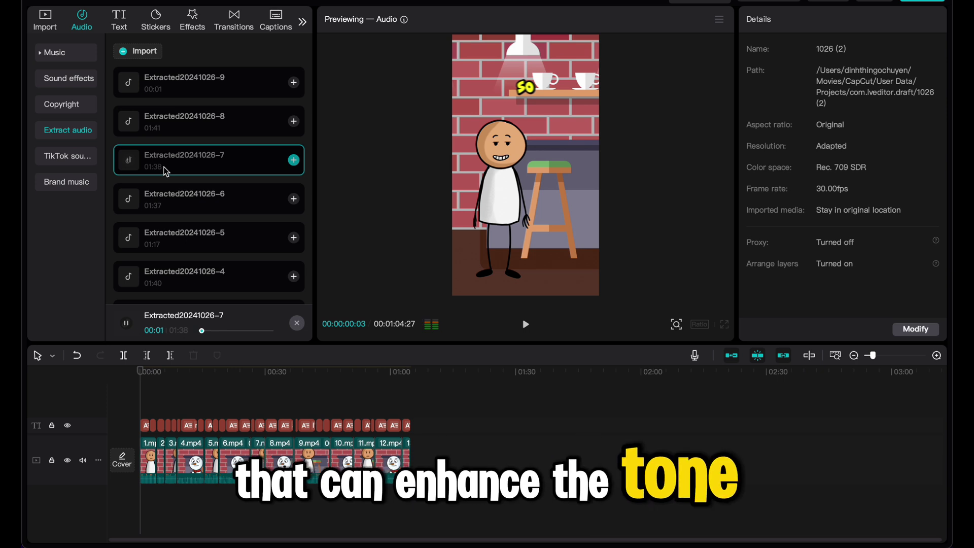
left_click(183, 130)
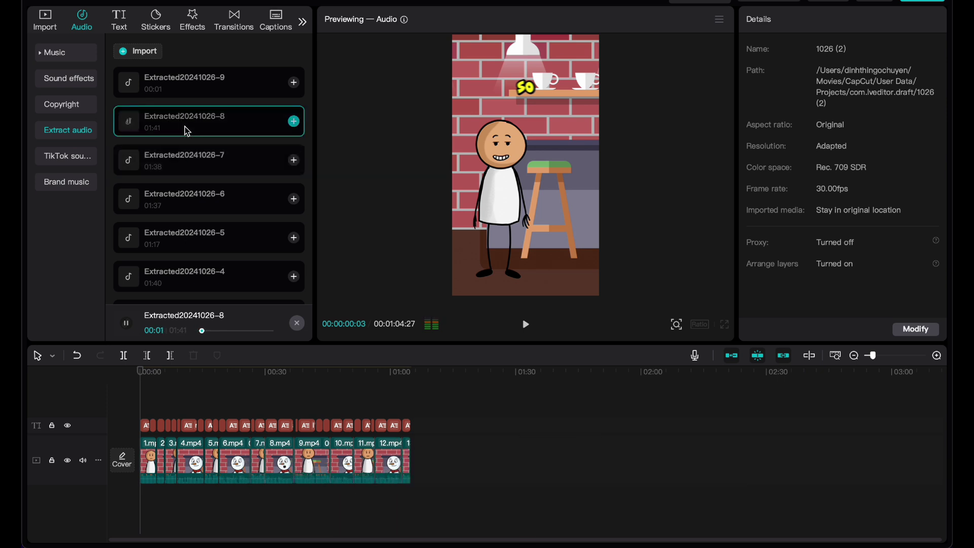
left_click(197, 209)
scroll(197, 208, "down", 1)
left_click(195, 219)
left_click(197, 253)
Step: Add Extracted20241026-3 to the timeline as background music and play it with the video
scroll(208, 249, "down", 2)
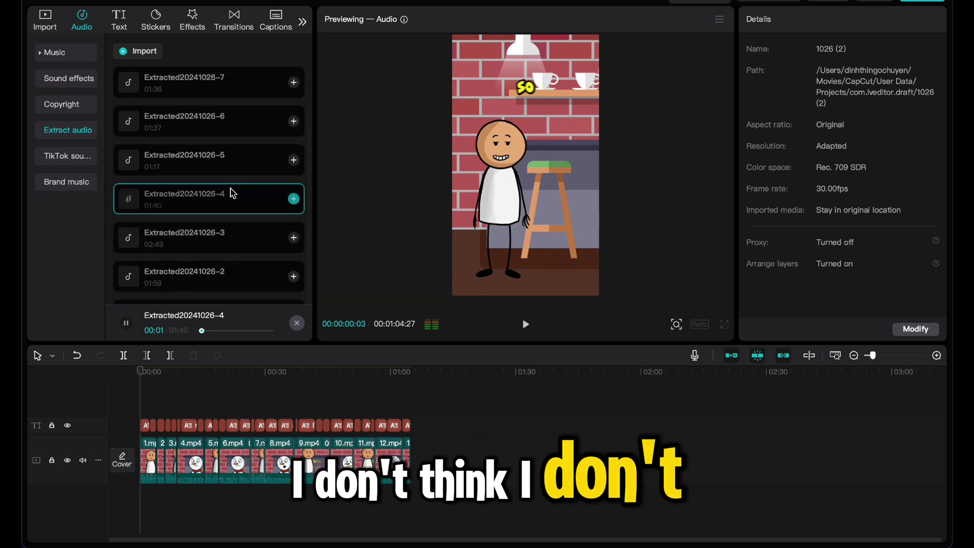
left_click(202, 252)
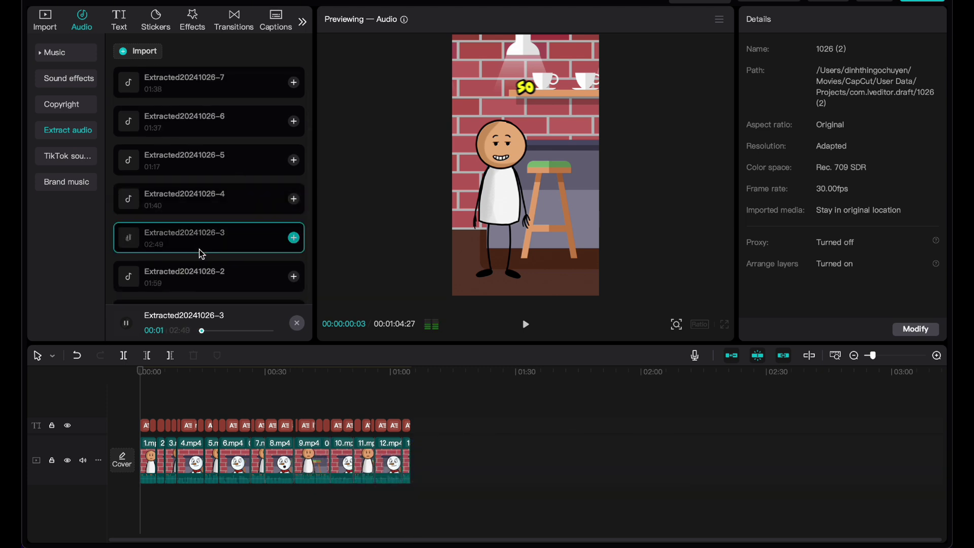
left_click(294, 237)
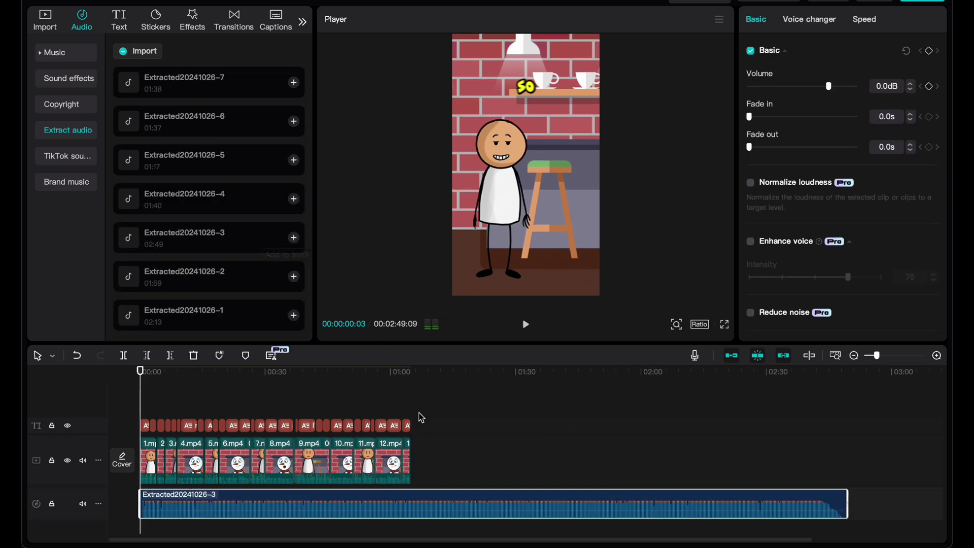
key("space")
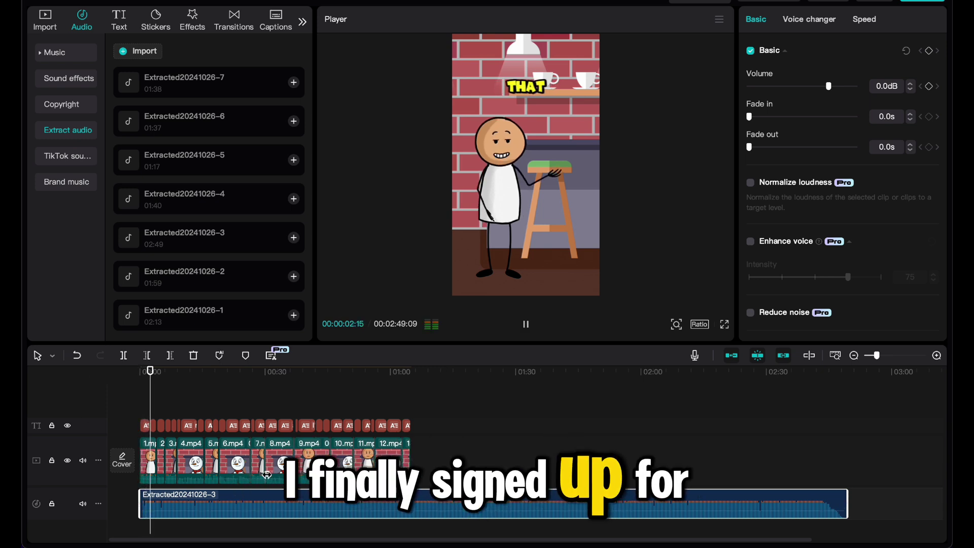
key("space")
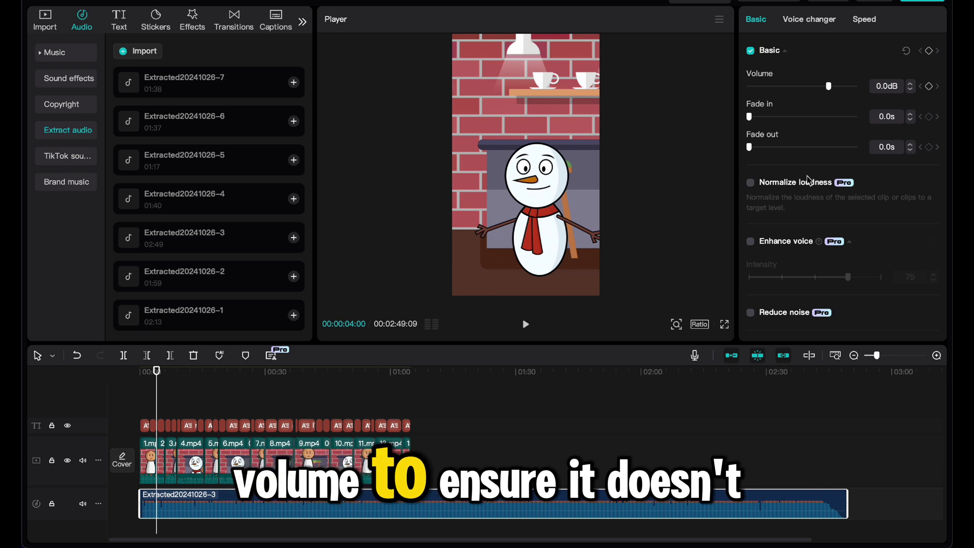
Step: Lower the background music volume to -22.0dB and review the video's ending
left_click(801, 87)
left_click_drag(801, 87, 799, 89)
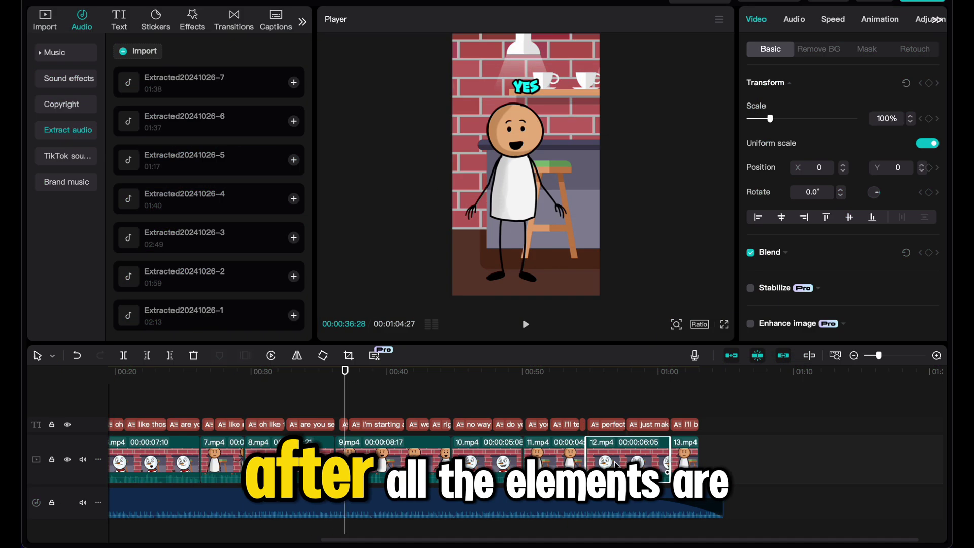
left_click(561, 390)
key("space")
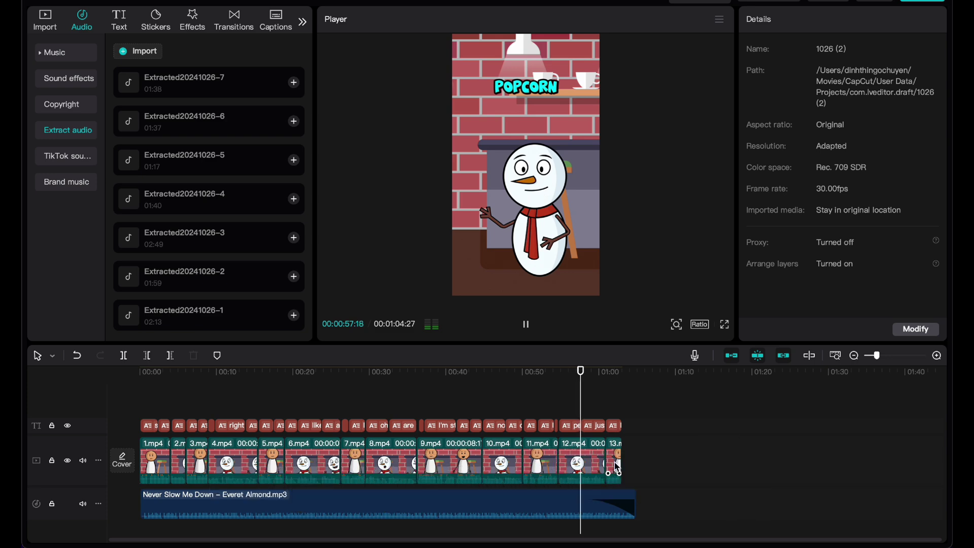
key("space")
Step: Trim the music to end with the video and export it in 4K
left_click(632, 508)
left_click_drag(636, 511, 622, 511)
key("space")
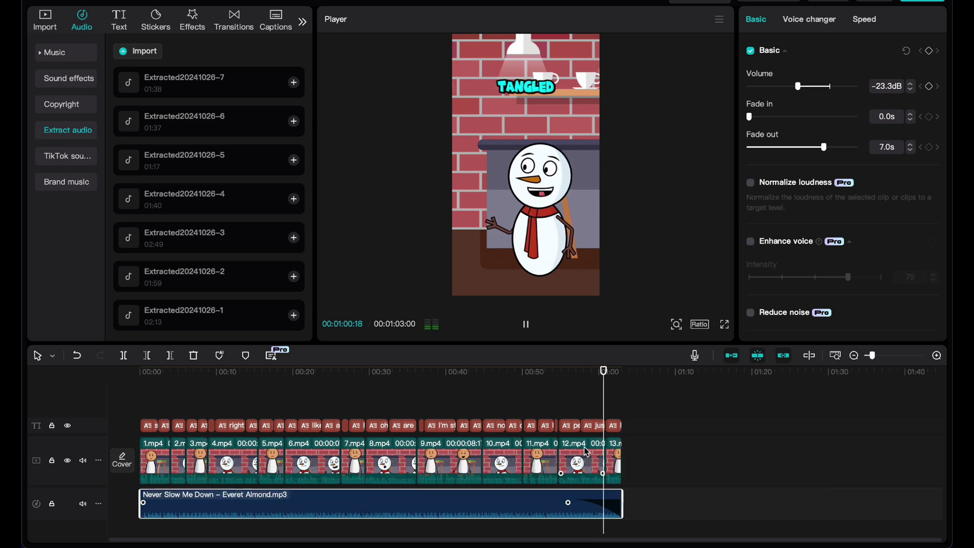
key("space")
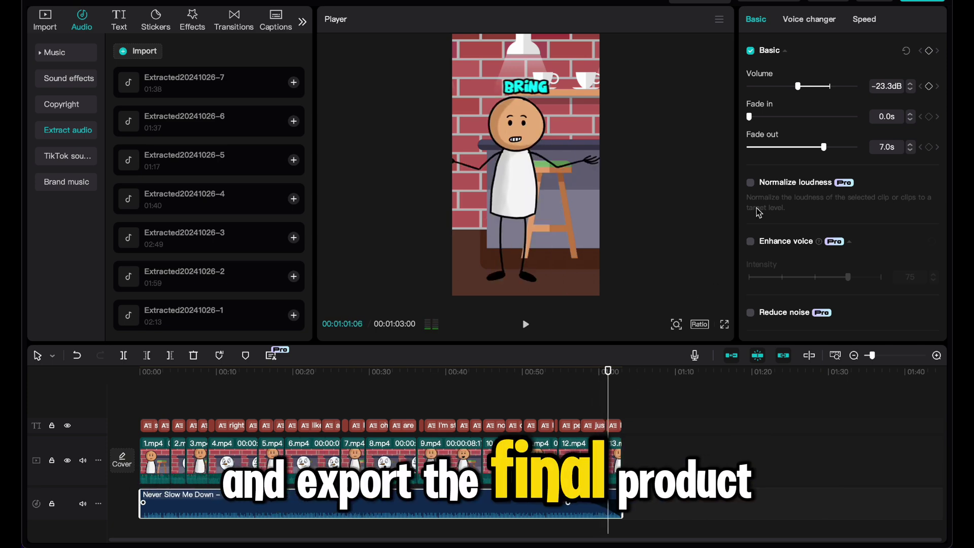
left_click(911, 3)
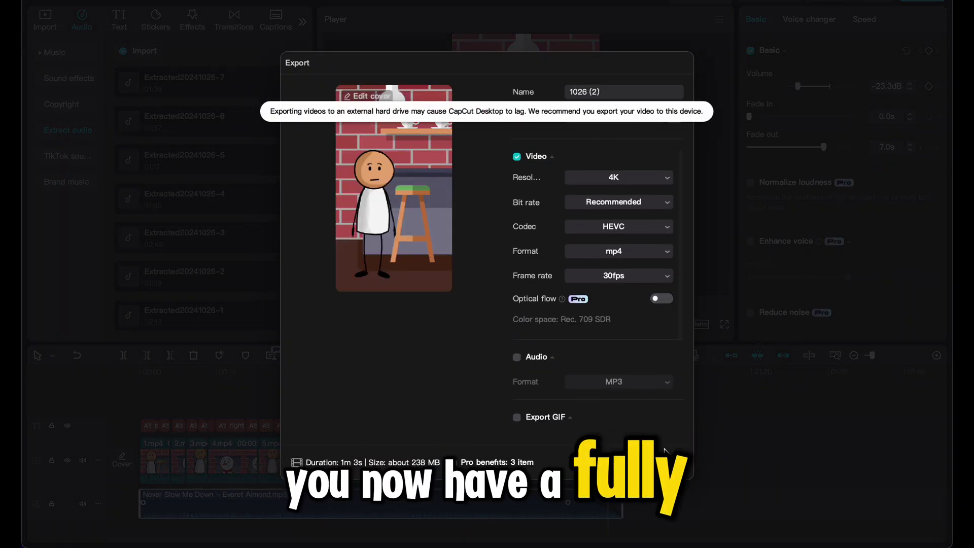
left_click(668, 464)
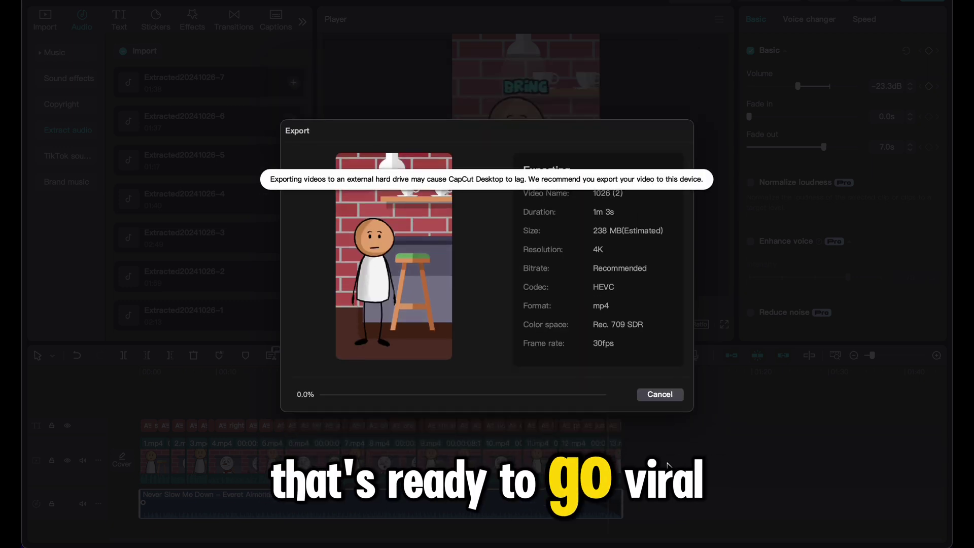